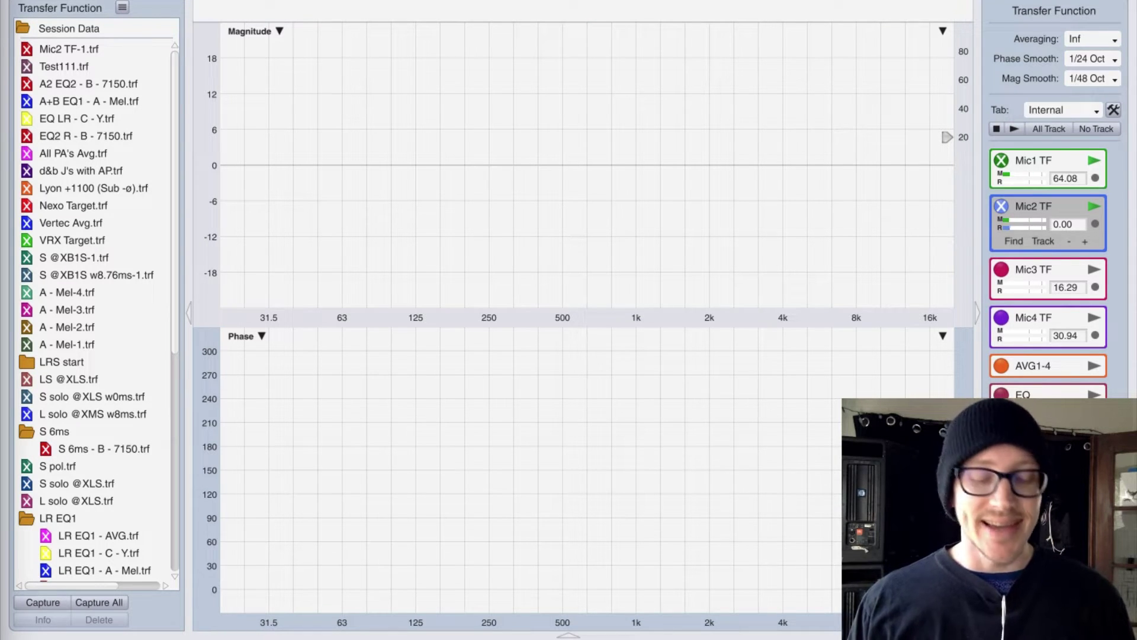
- Switch to Logic Pro to look over the Mic2 and Ref2 kick drum tracks, and return to Smaart
key("F2")
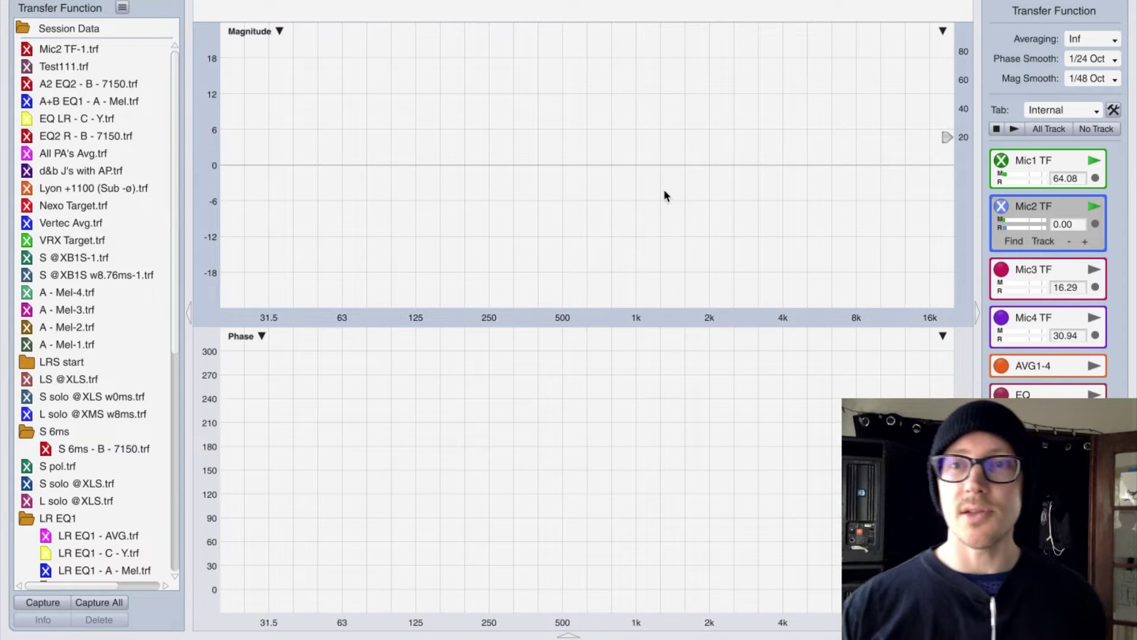
key("super+Tab")
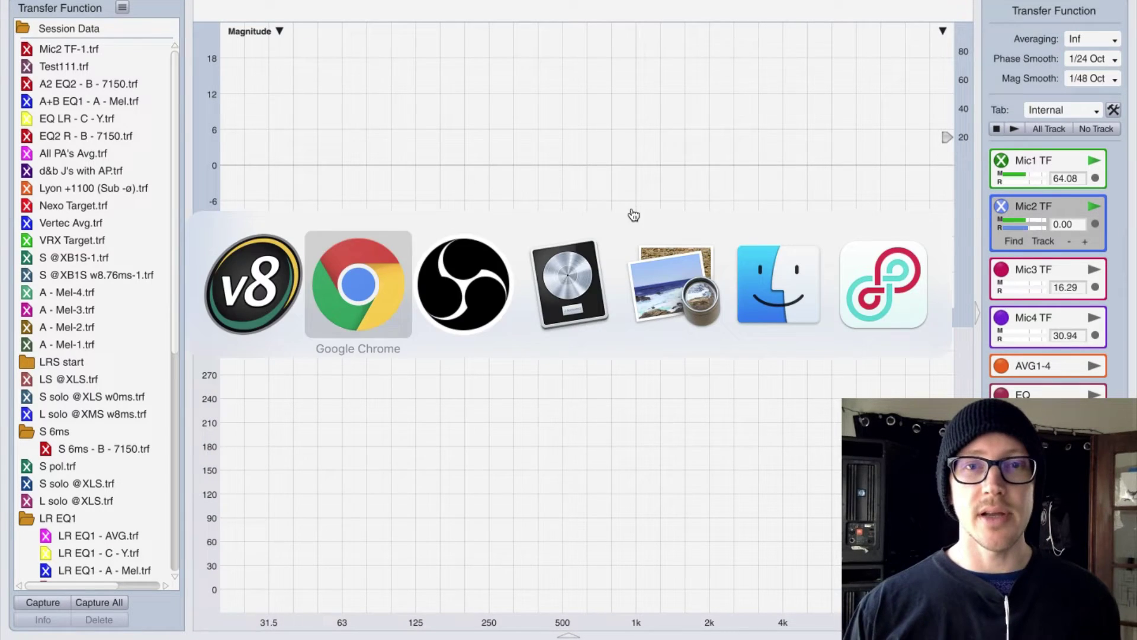
left_click(585, 267)
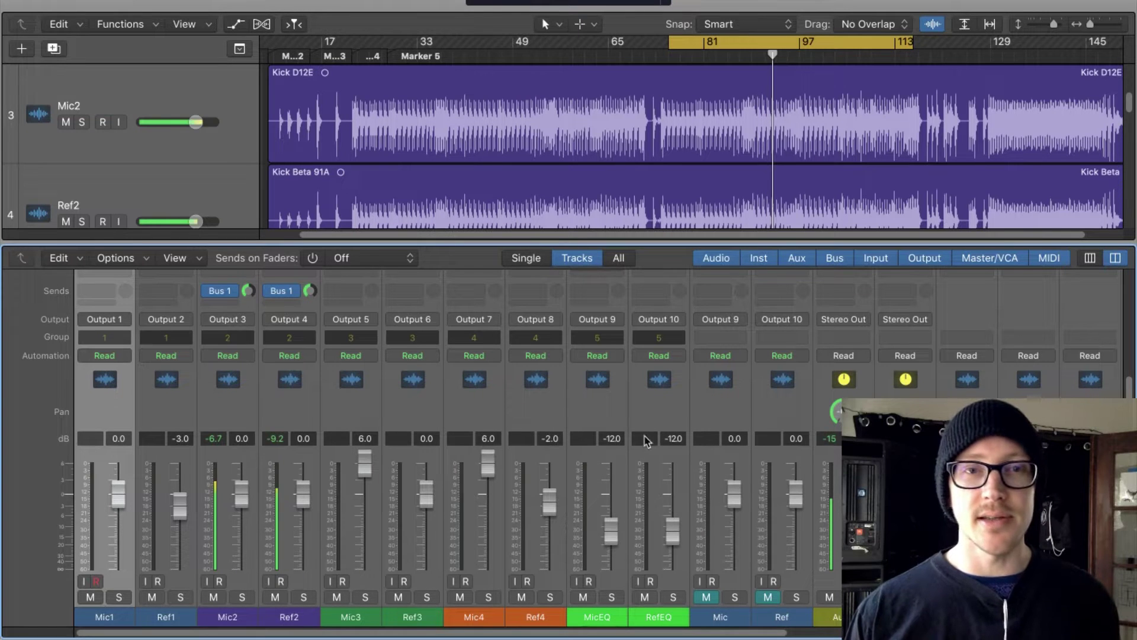
key("super+Tab")
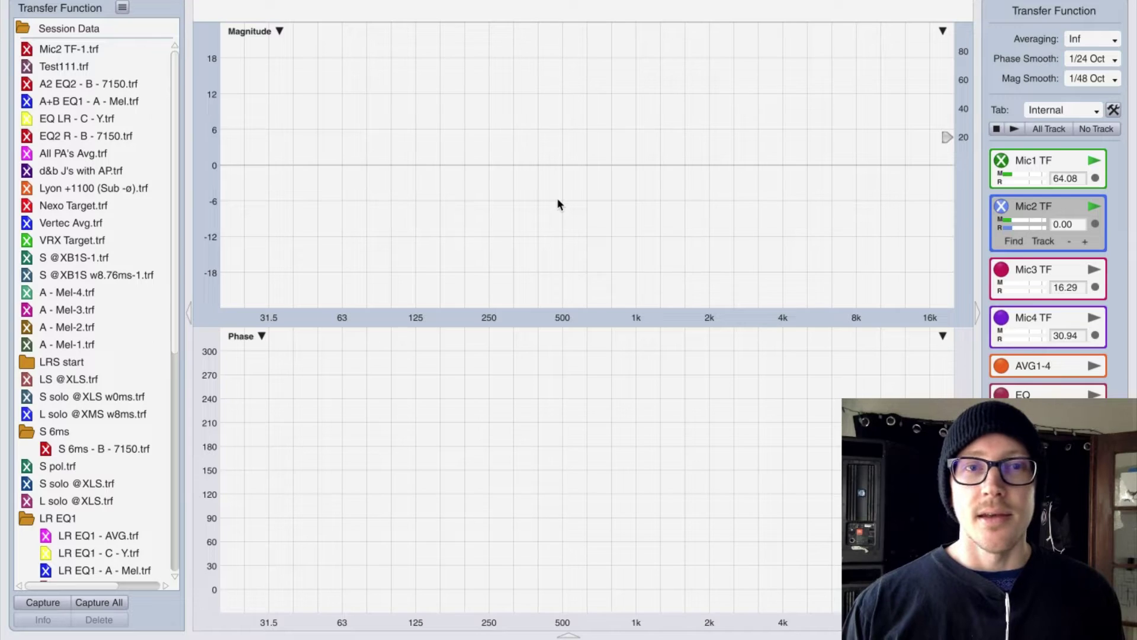
- Switch to Chrome to view the AKG D 12 E microphone page and the neighbouring page, and return to Smaart
key("super+Tab")
key("super+Tab")
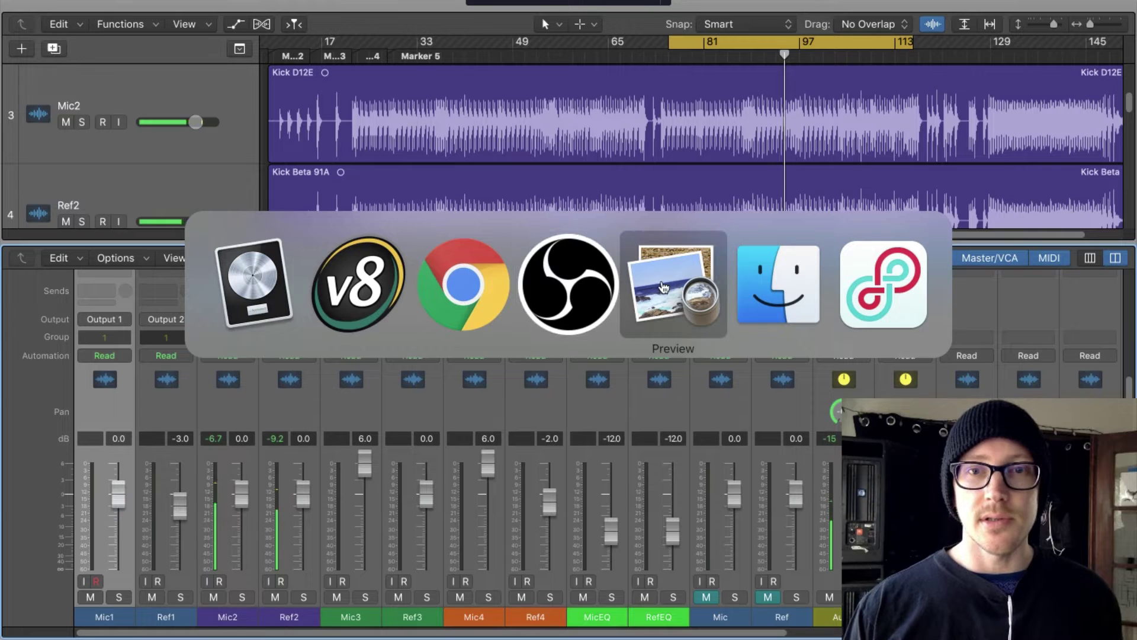
left_click(440, 265)
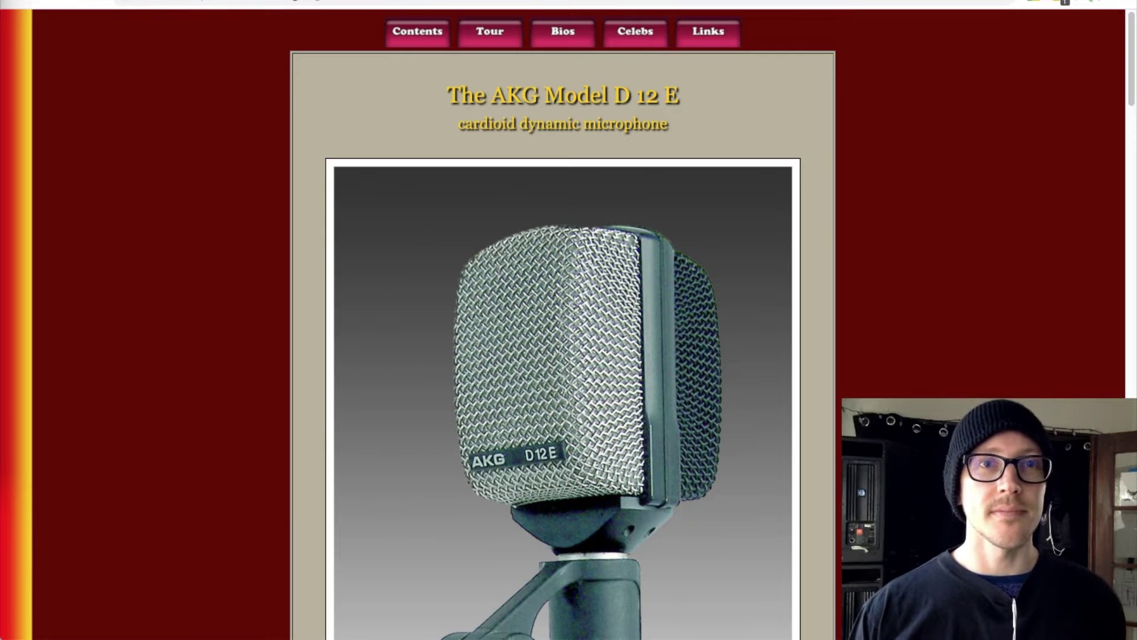
key("ctrl+Tab")
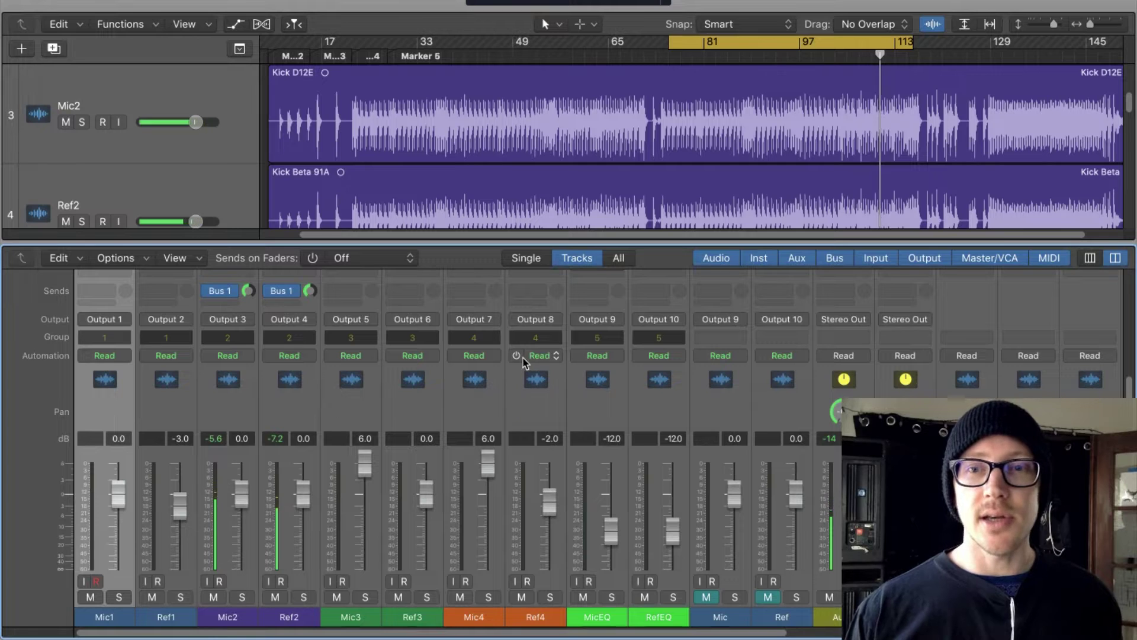
key("super+Tab")
left_click(479, 299)
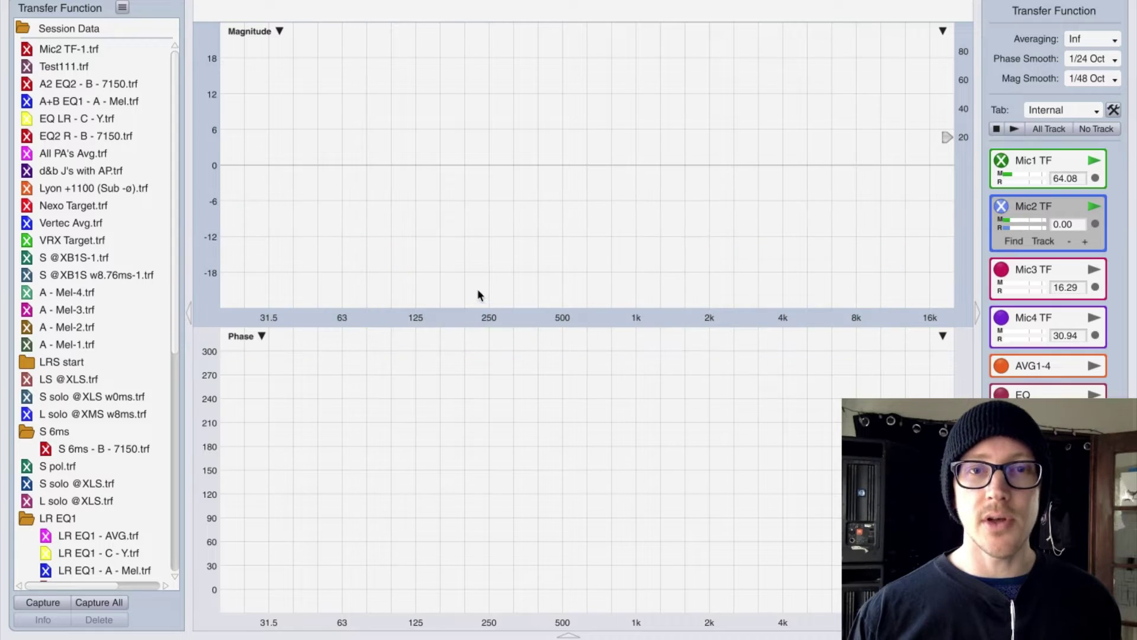
- Show the live RTA spectrum and start the Mic2 and REF2 inputs, checking the matching channels in Logic Pro
key("t")
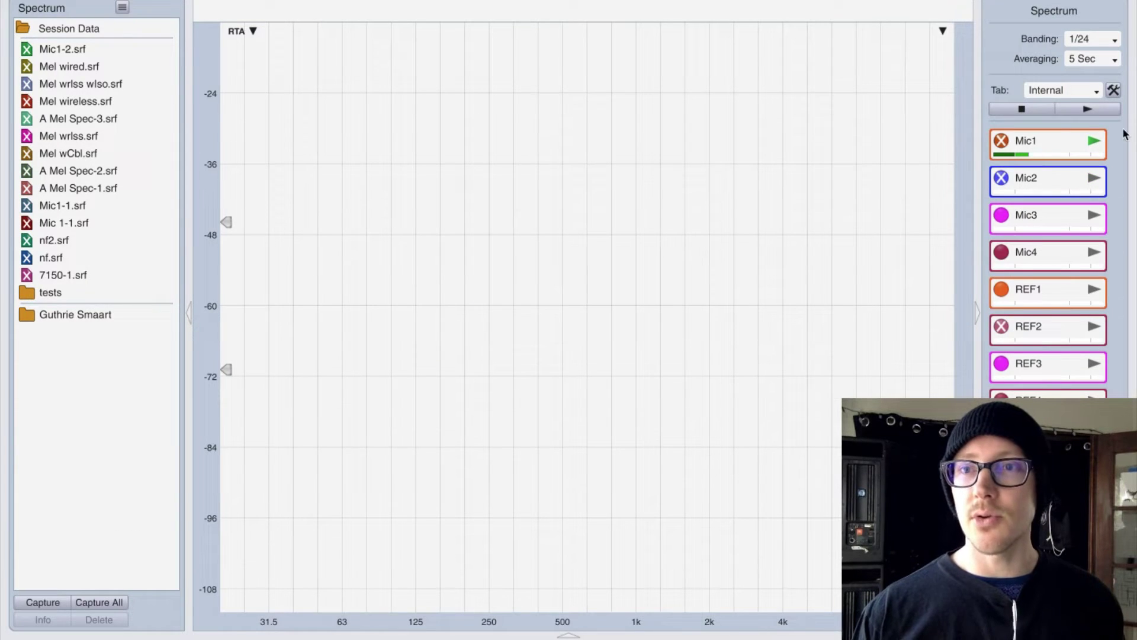
left_click(1090, 179)
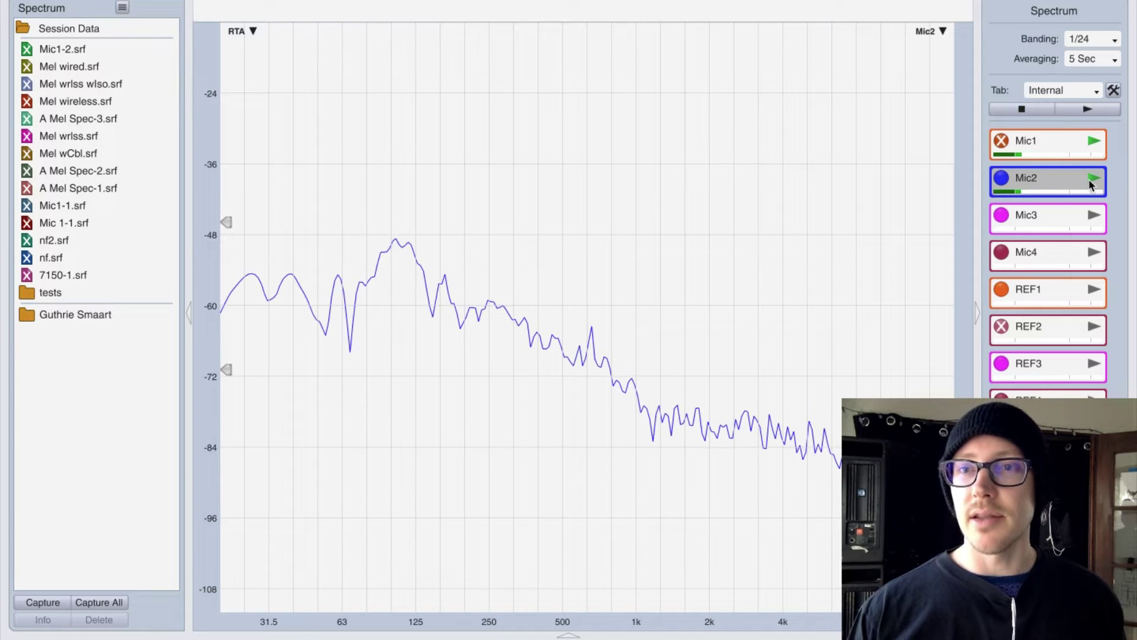
key("super+Tab")
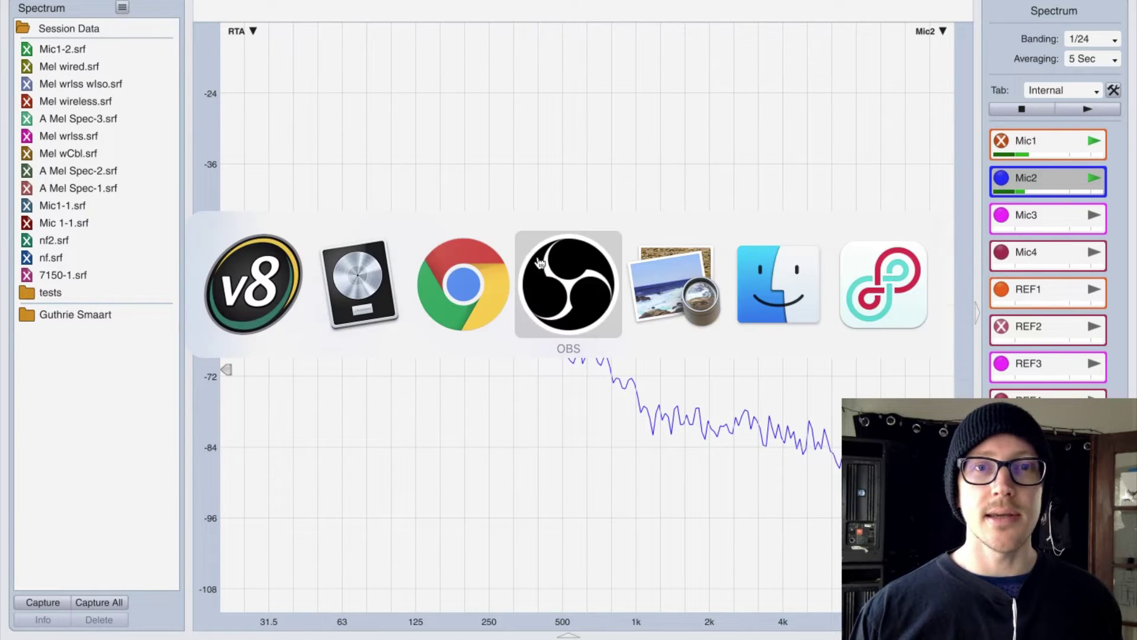
left_click(371, 265)
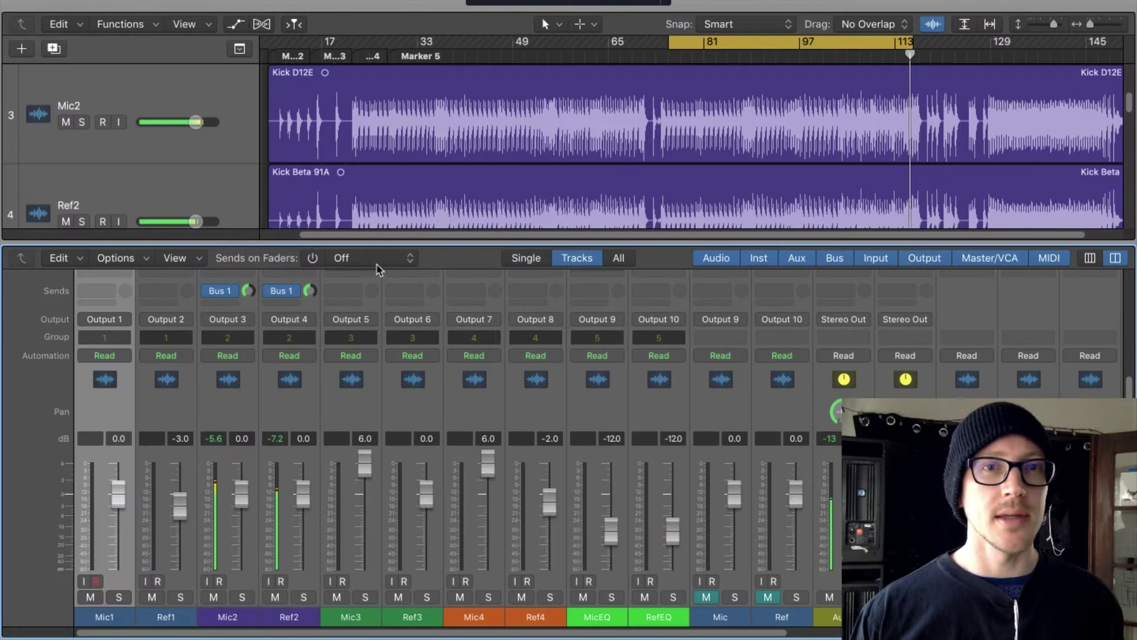
key("super+Tab")
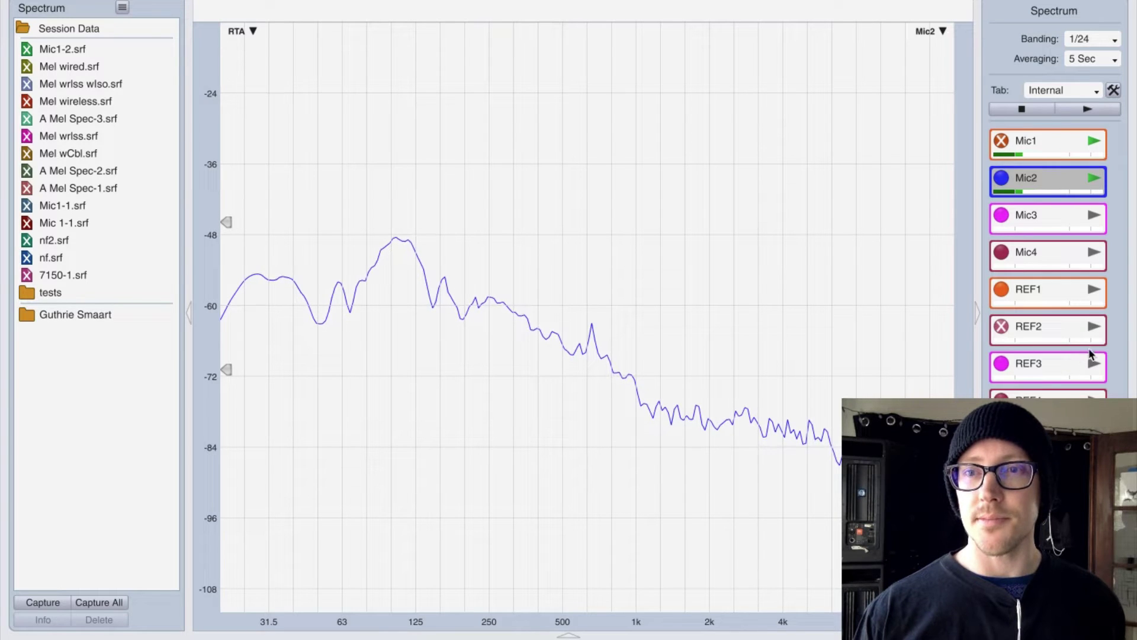
left_click(1093, 327)
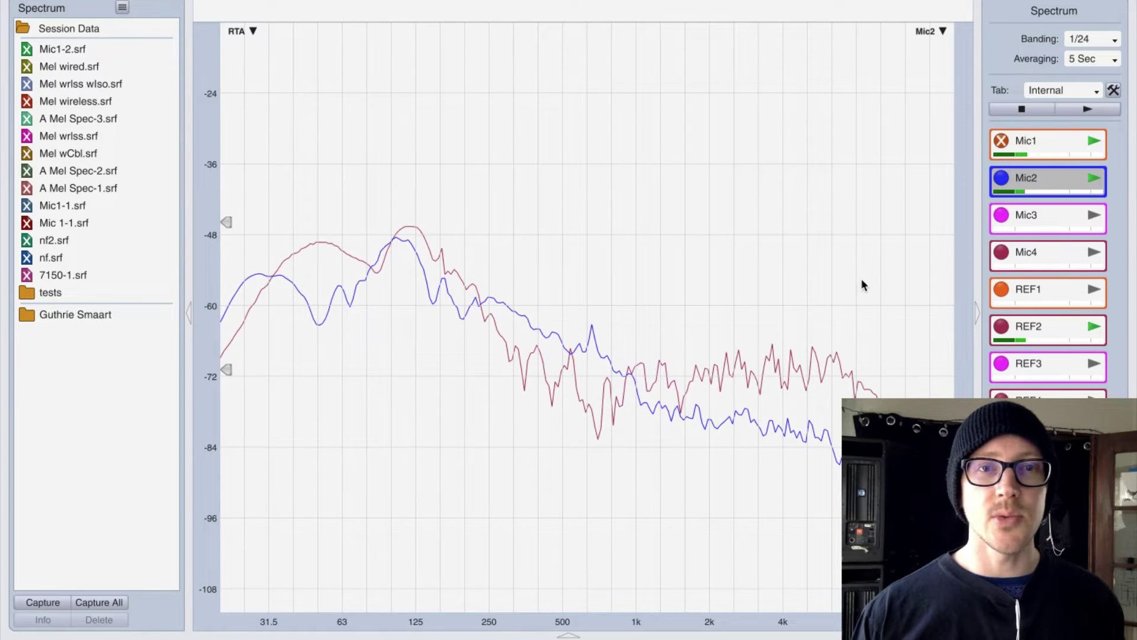
- Try to unhide the Mic1 trace in the three-graph RTA layout and return to a single graph
left_click(1034, 320)
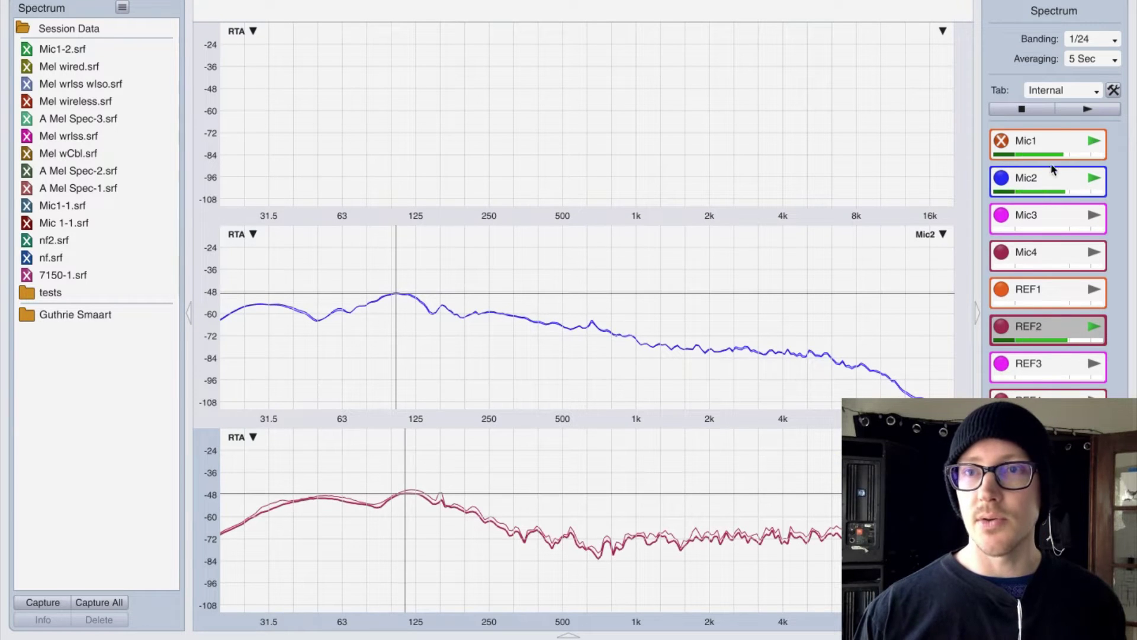
left_click(998, 148)
left_click(1001, 145)
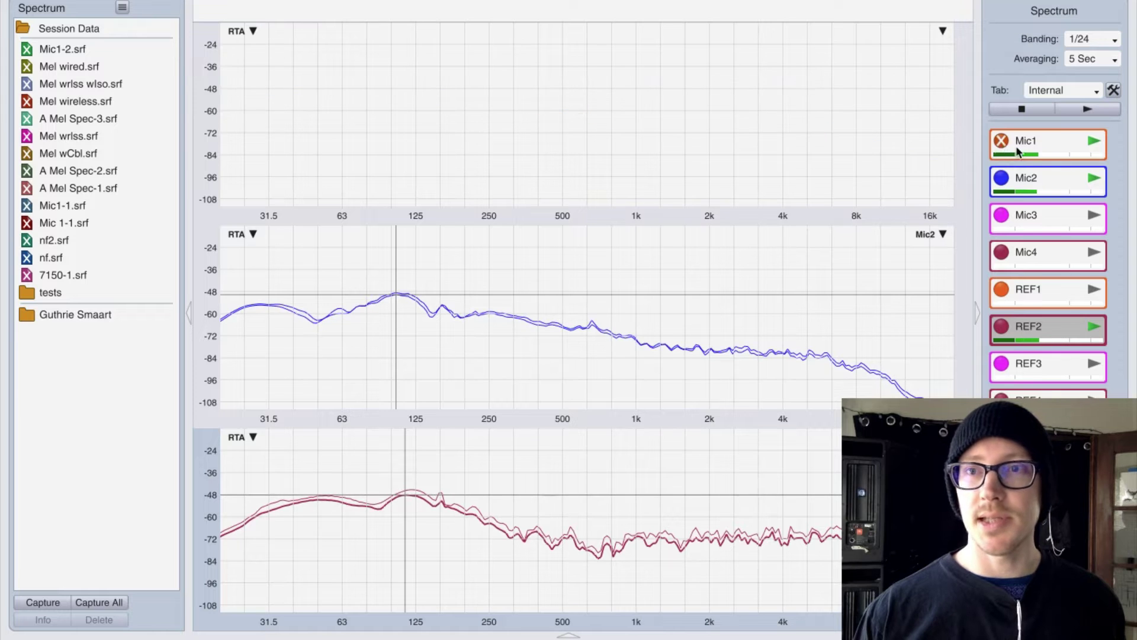
left_click(1002, 145)
left_click(1002, 145)
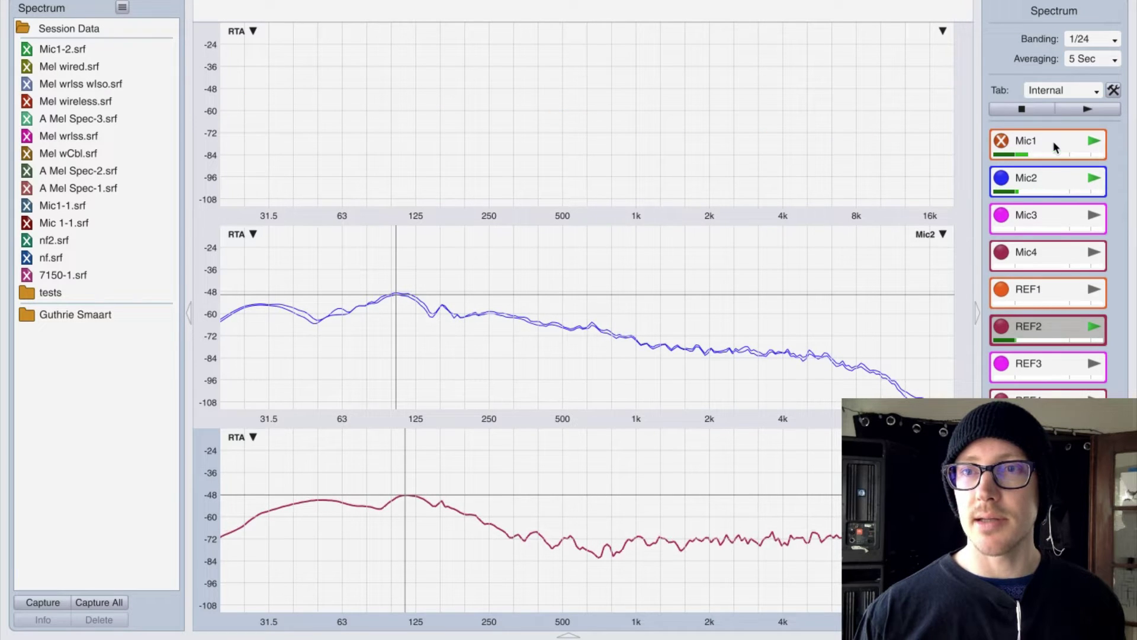
key("alt+1")
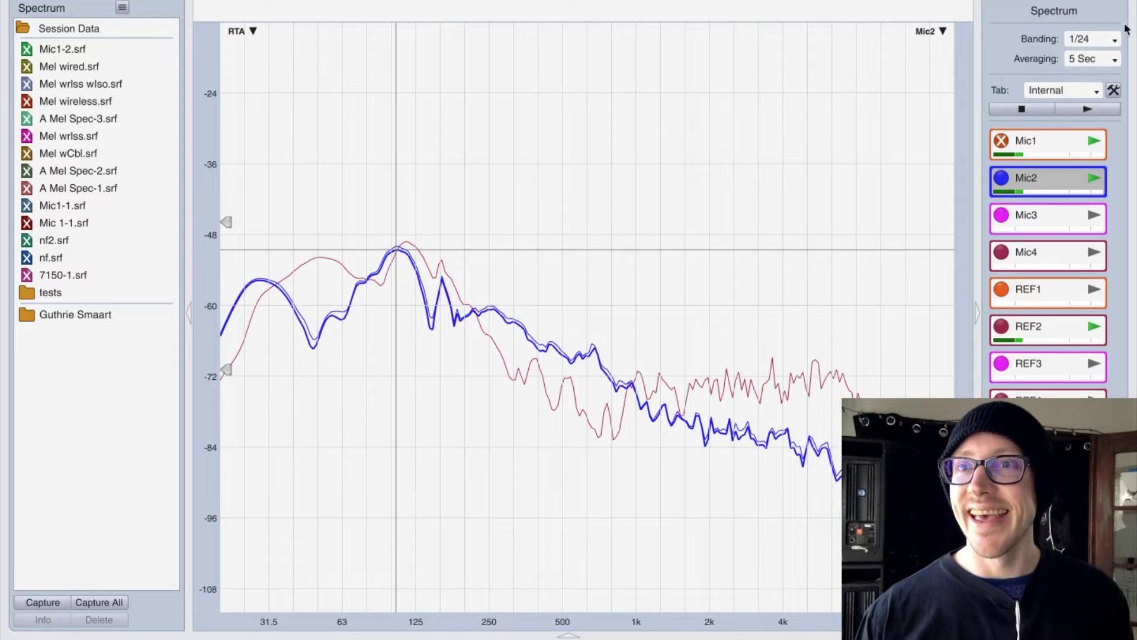
- Set the spectrum averaging to 3 Sec and bring the REF2 trace to the front to read its peak
left_click(1111, 59)
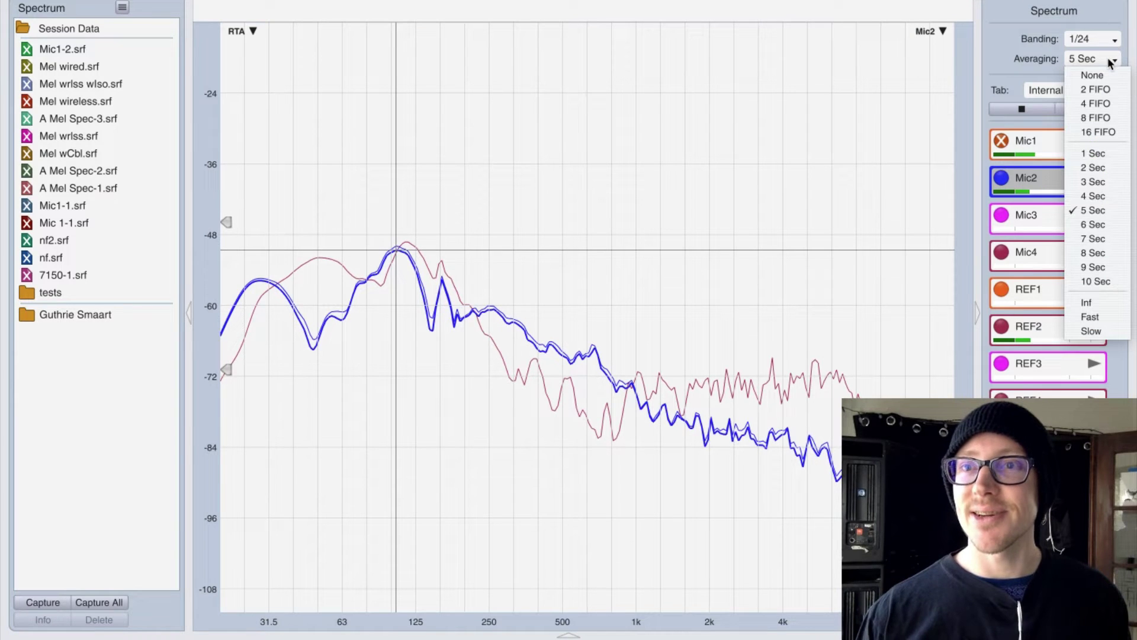
left_click(1101, 182)
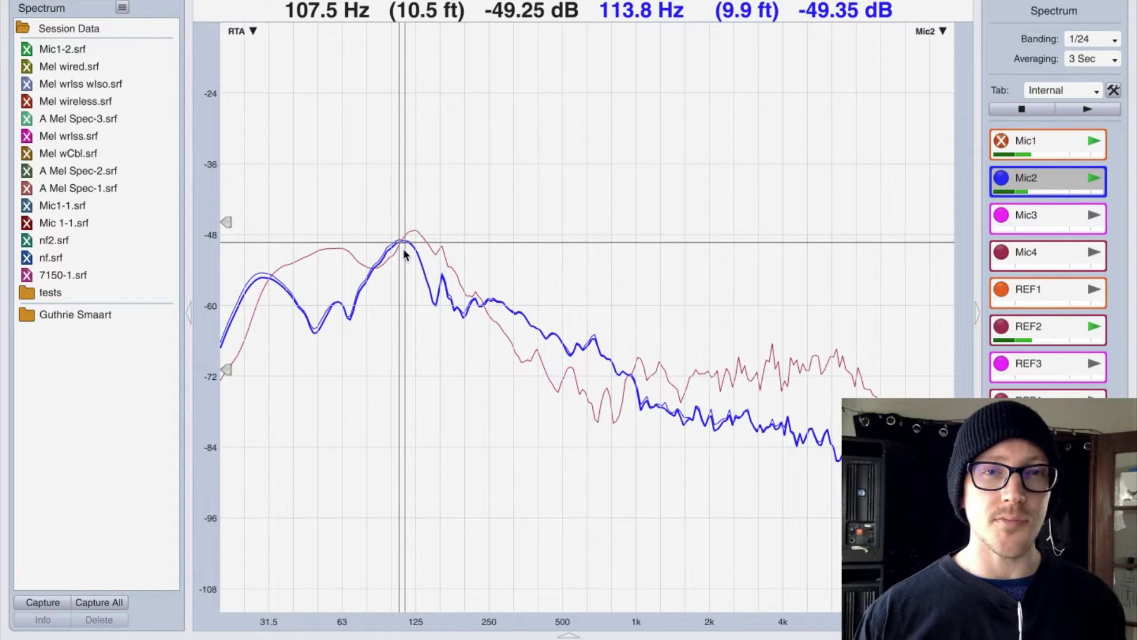
left_click(1047, 328)
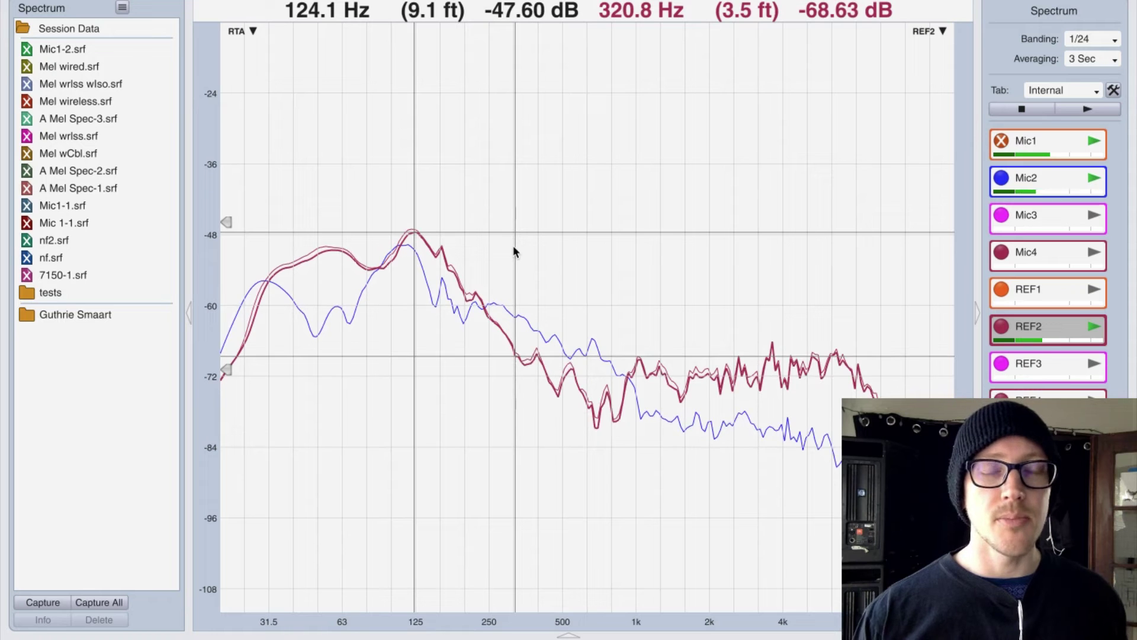
key("super+Tab")
key("super+Tab")
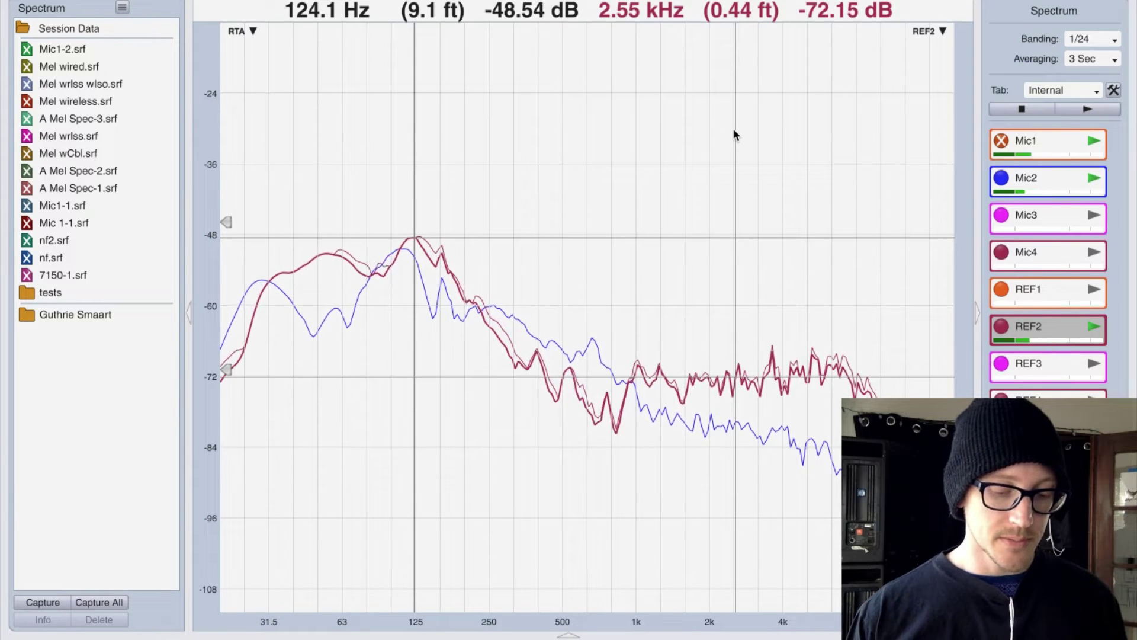
- Change to the transfer function view, unhide the Mic2 TF trace and start its measurement
key("t")
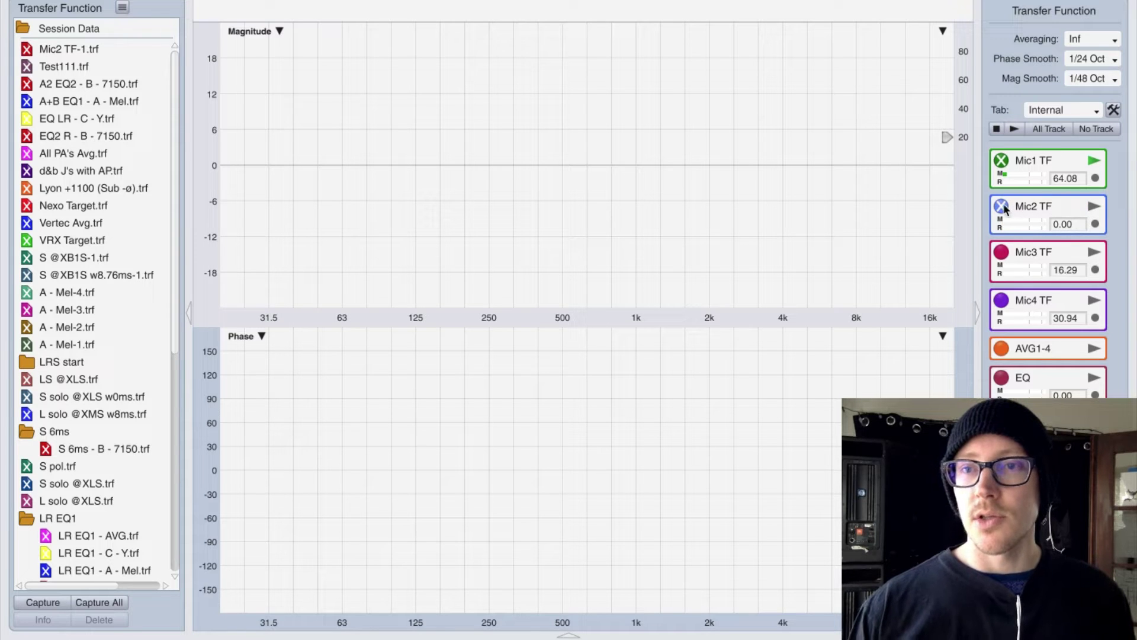
key("super+Tab")
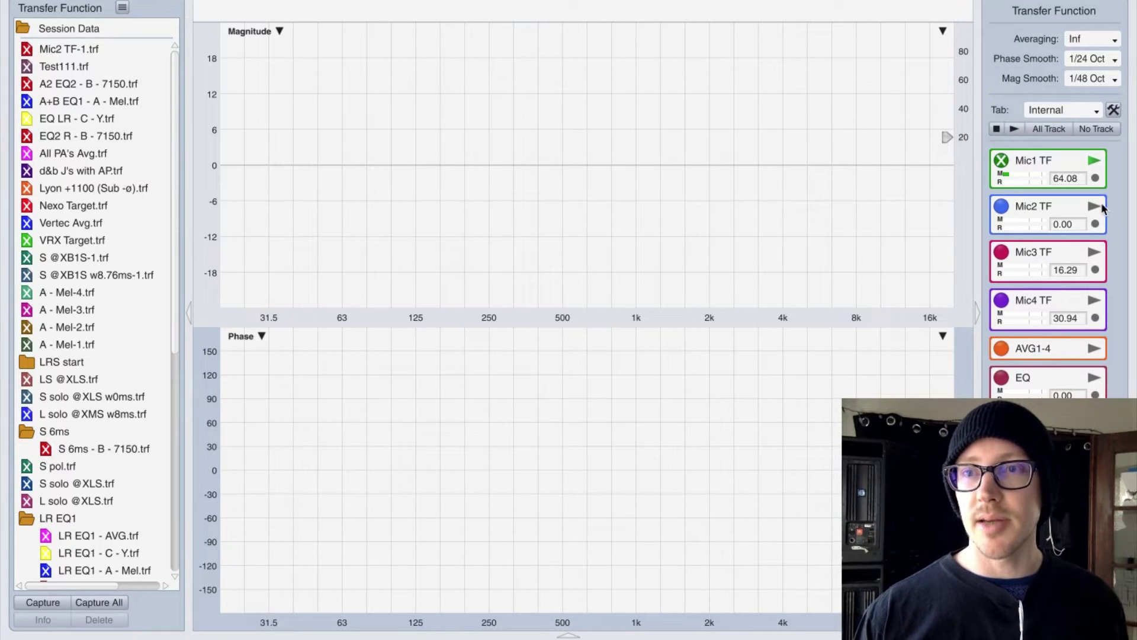
left_click(1096, 206)
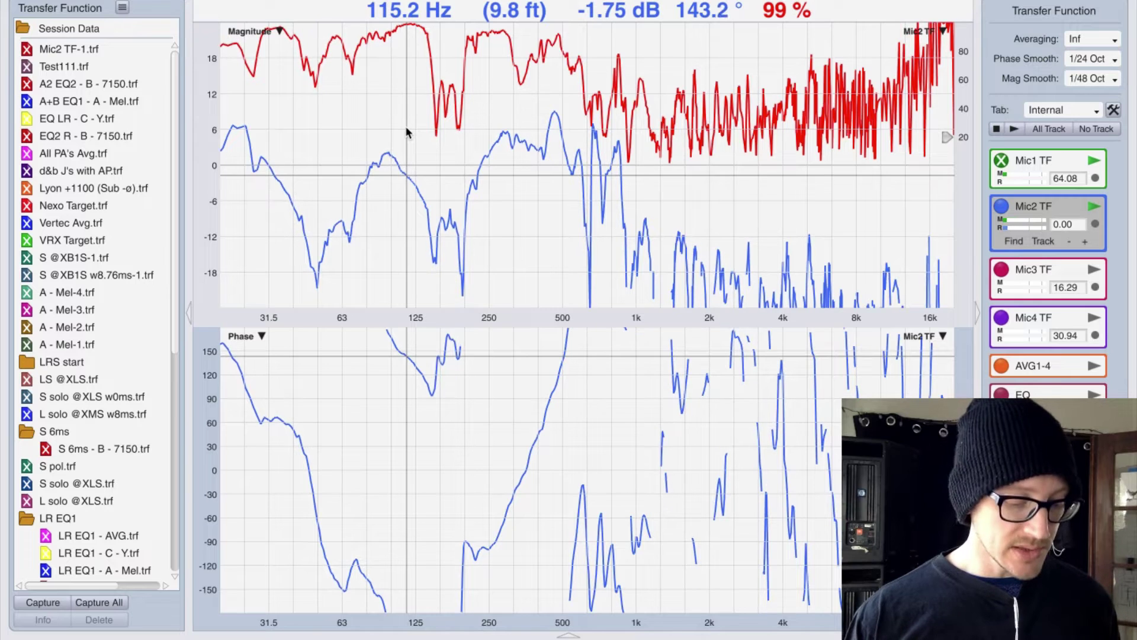
scroll(404, 113, "up", 3)
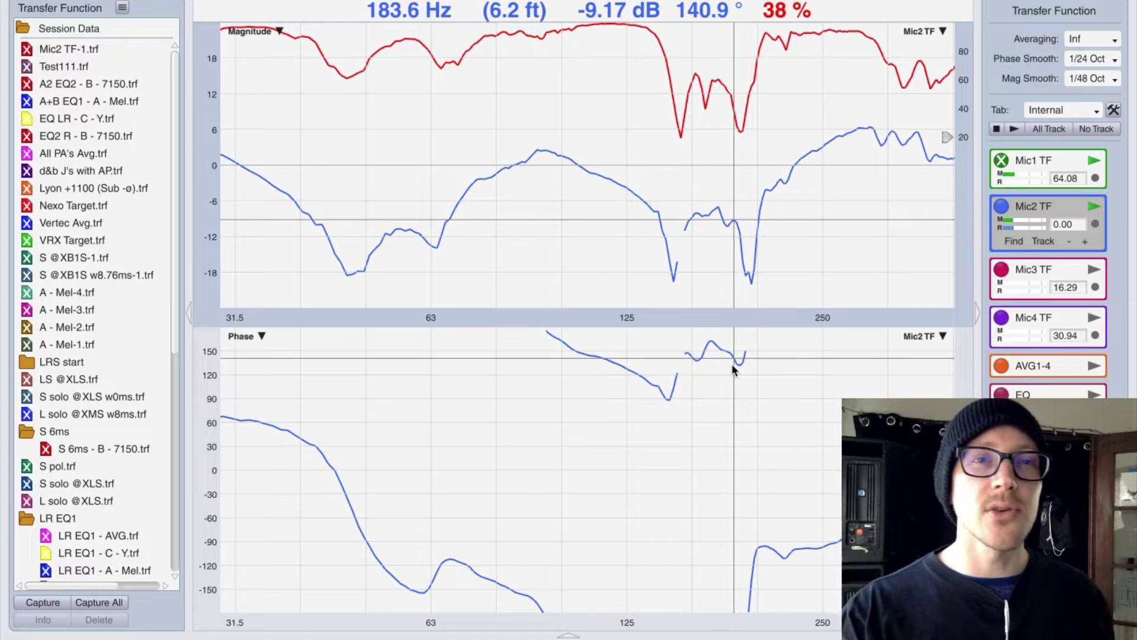
- Switch to Preview and highlight the Magnitude Response sentences on level differences and identical signals in the Smaart user guide
key("super+Tab")
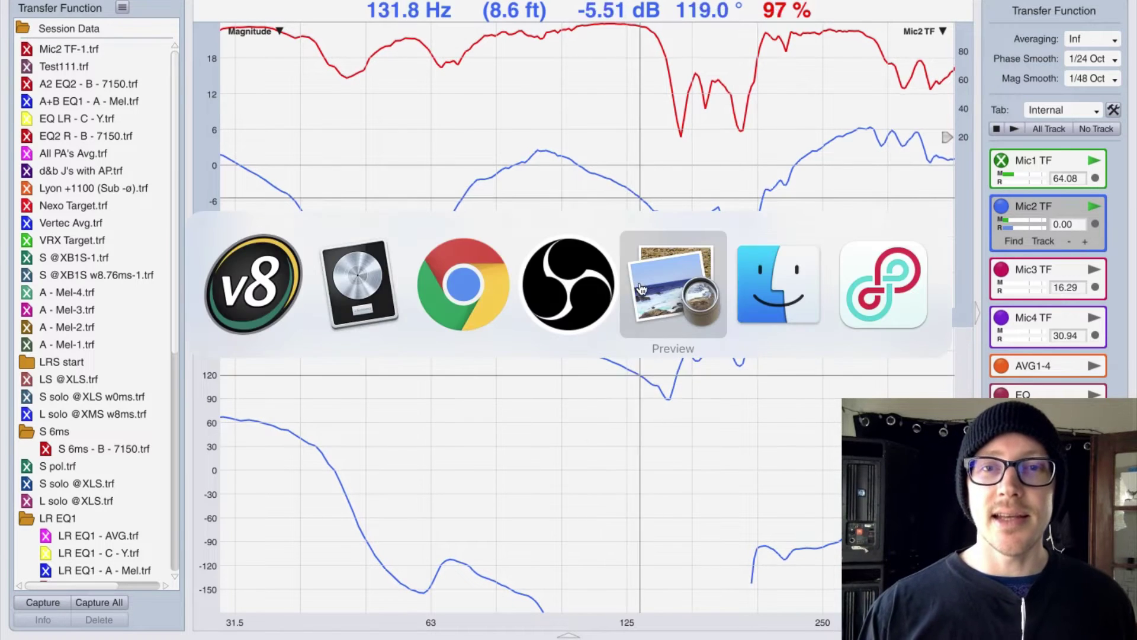
left_click(630, 294)
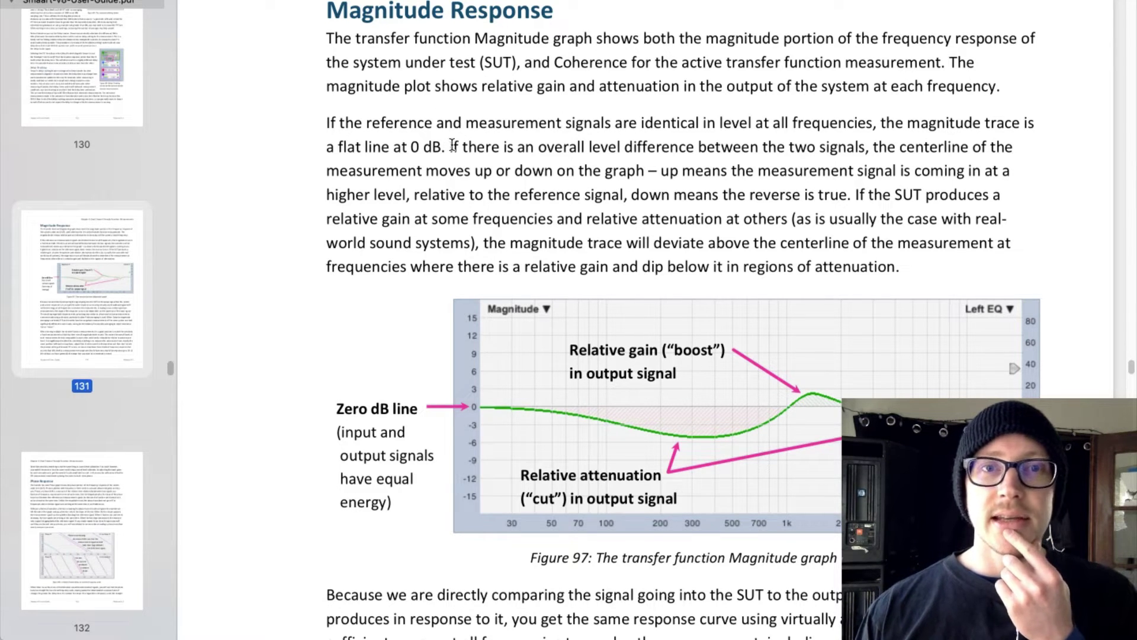
left_click_drag(486, 151, 552, 172)
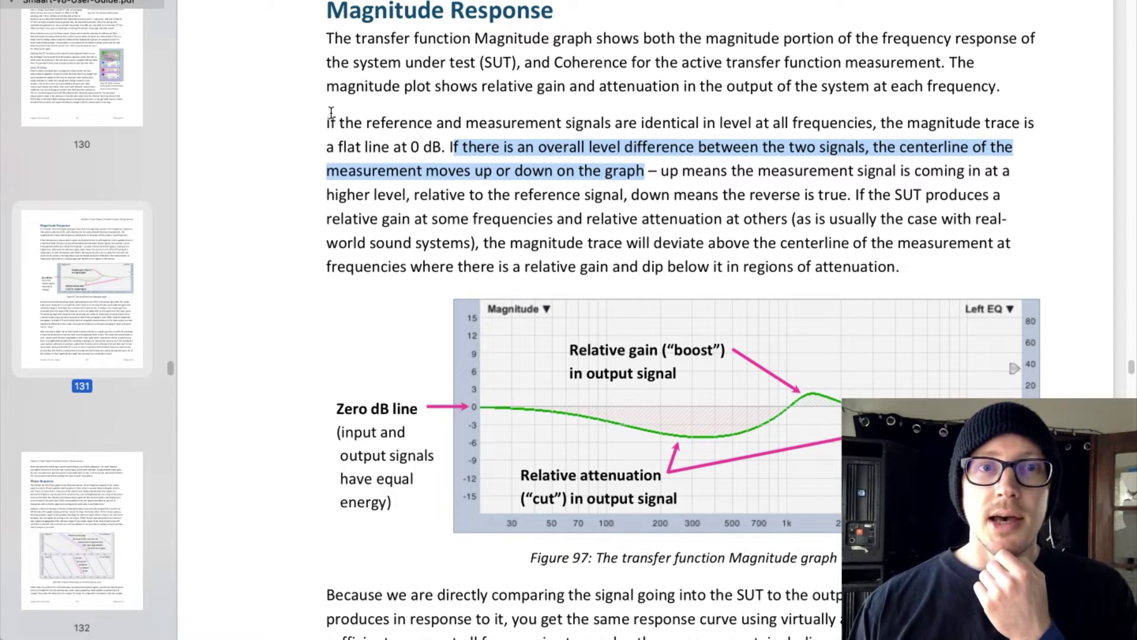
left_click_drag(326, 120, 361, 135)
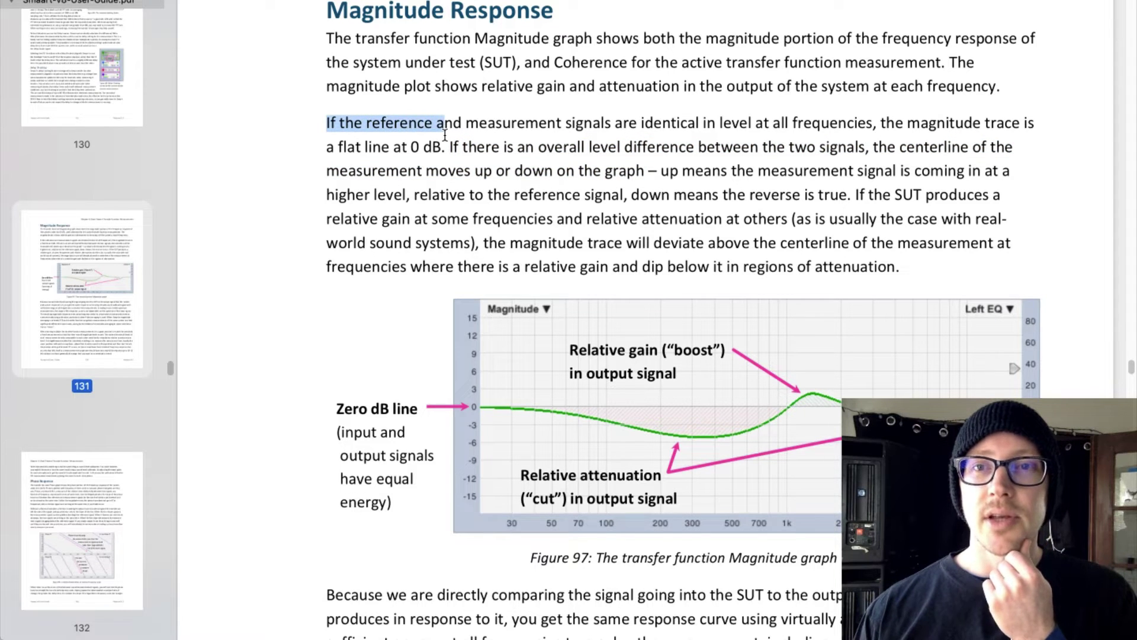
left_click_drag(444, 135, 483, 137)
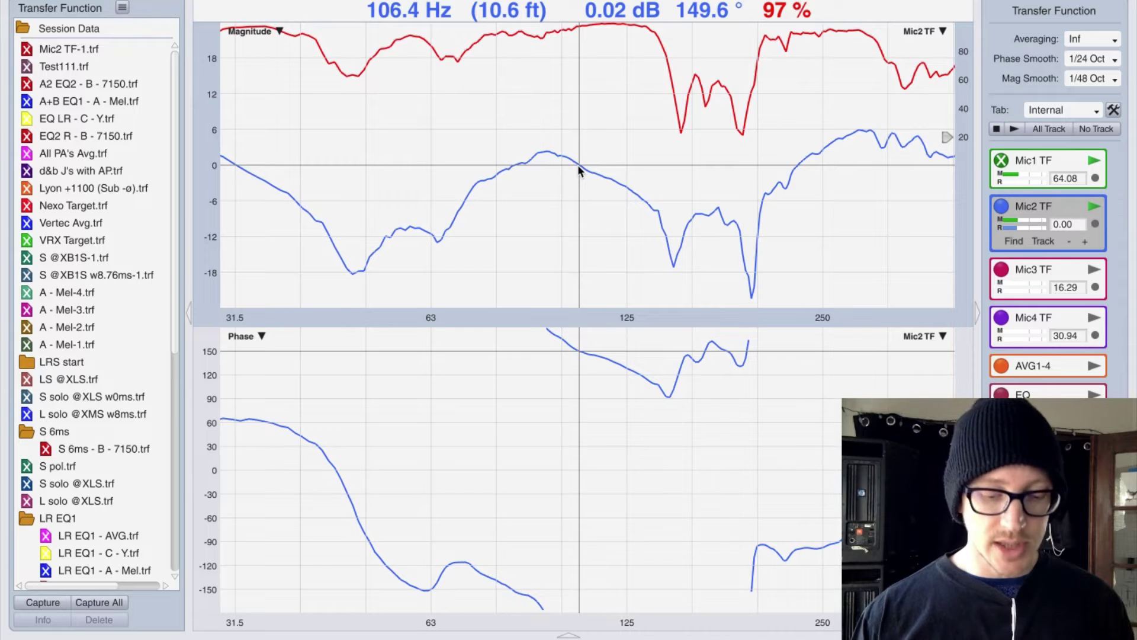
- Compare the Mic2 TF magnitude with the Mic2 and REF2 spectrum peaks, and examine the phase trace around 100 Hz
key("t")
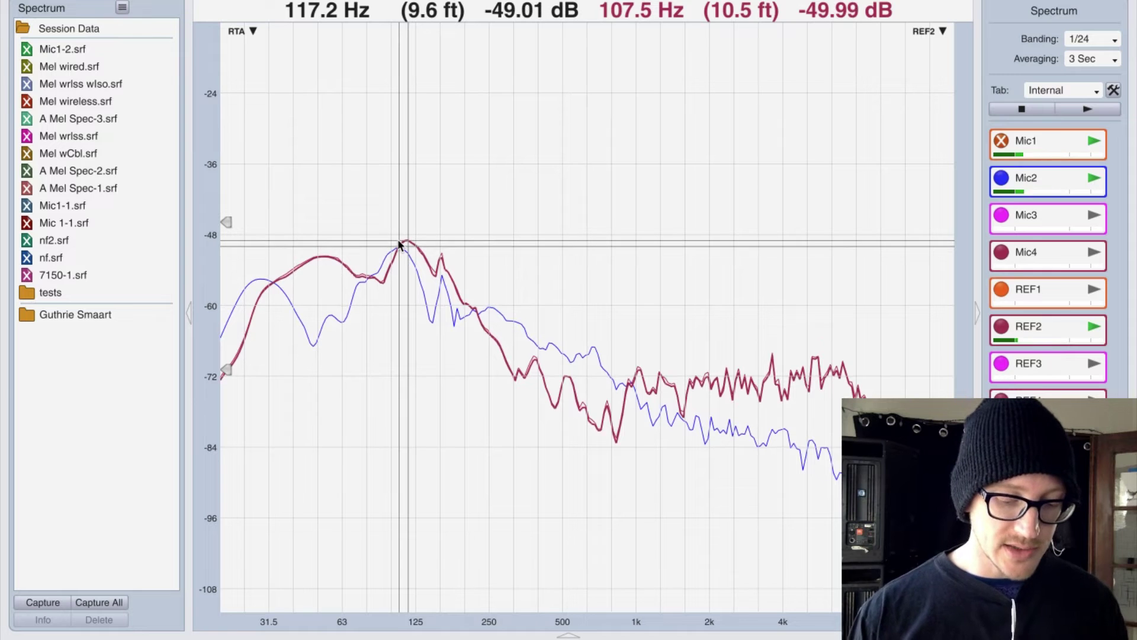
key("t")
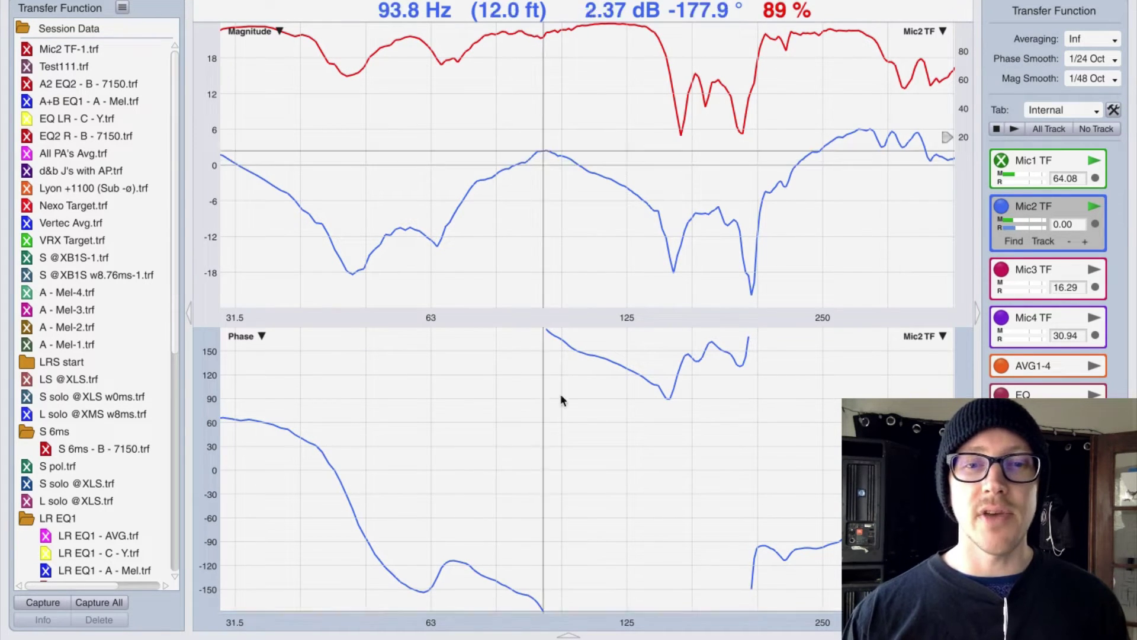
scroll(569, 443, "down", 4)
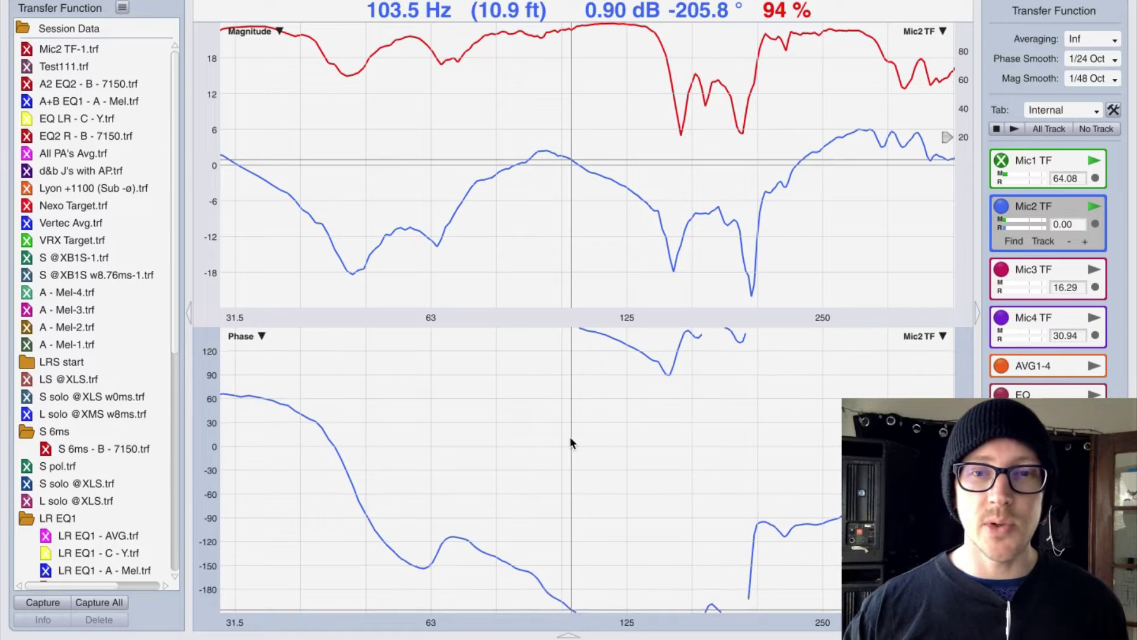
scroll(570, 439, "down", 1)
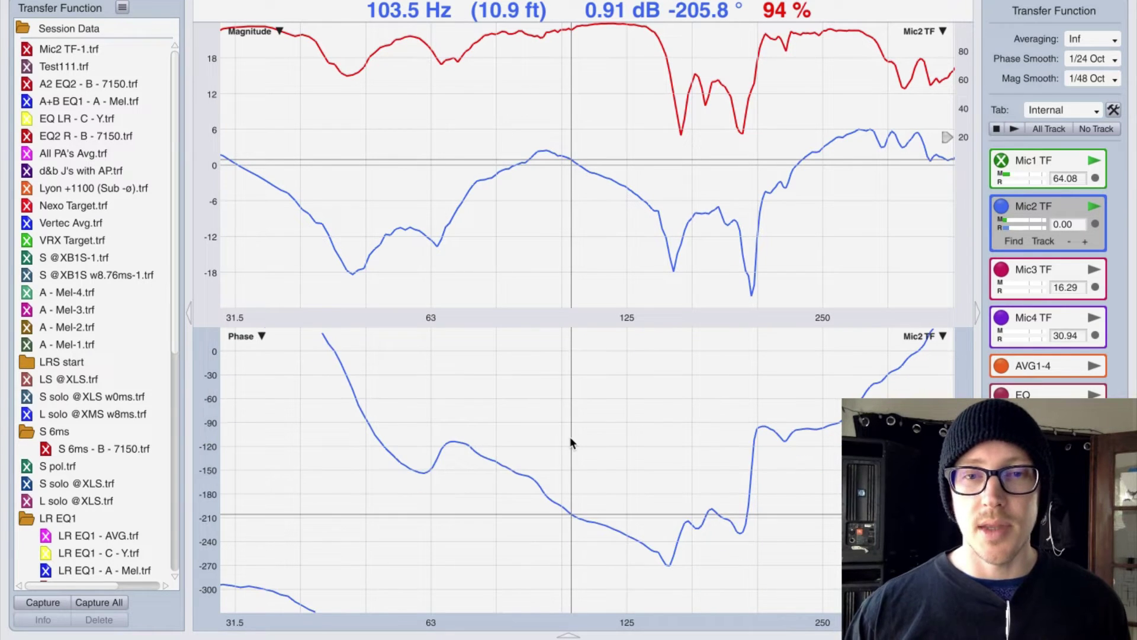
- Switch to Preview and highlight the Phase Response sentences on phase shift and on the flat slope of identical signals in the user guide
key("super+Tab")
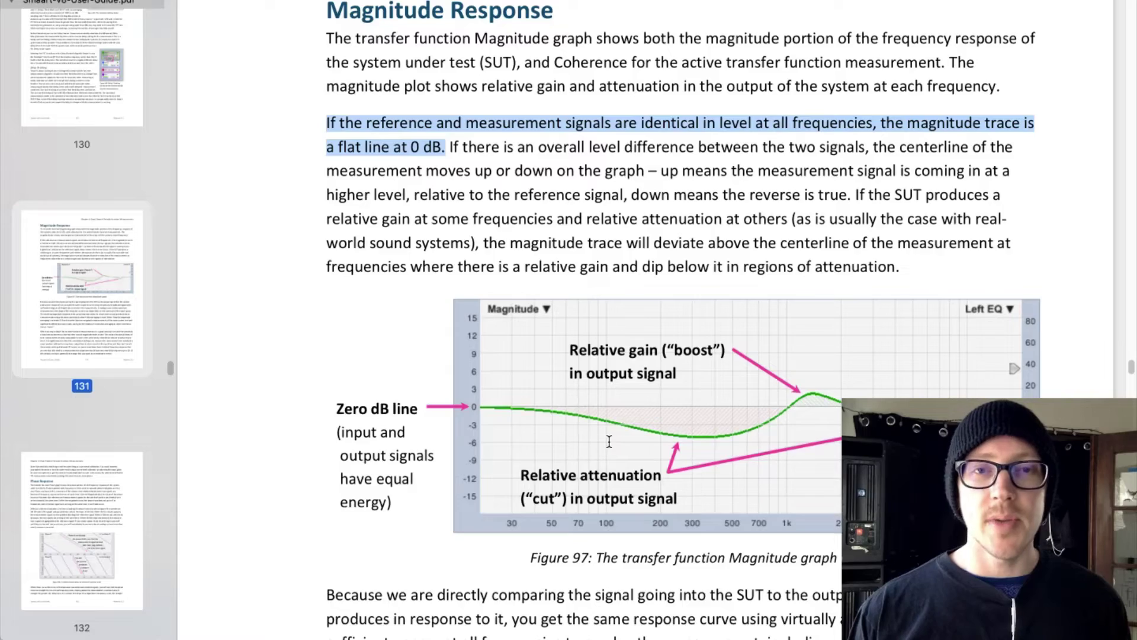
scroll(624, 385, "down", 8)
scroll(624, 385, "down", 15)
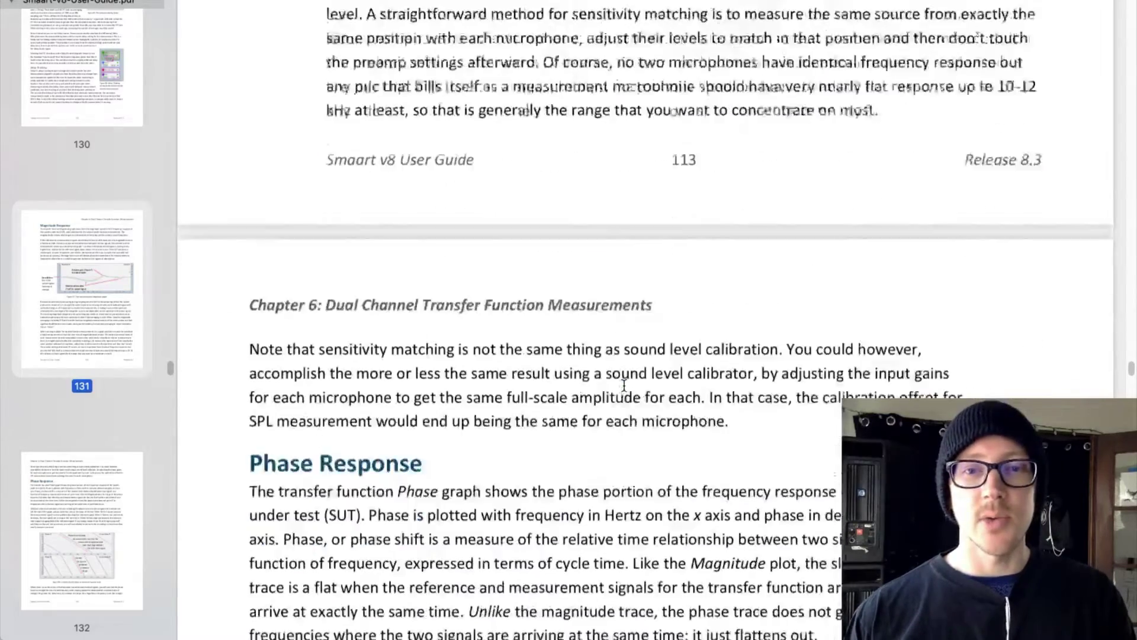
scroll(624, 385, "down", 5)
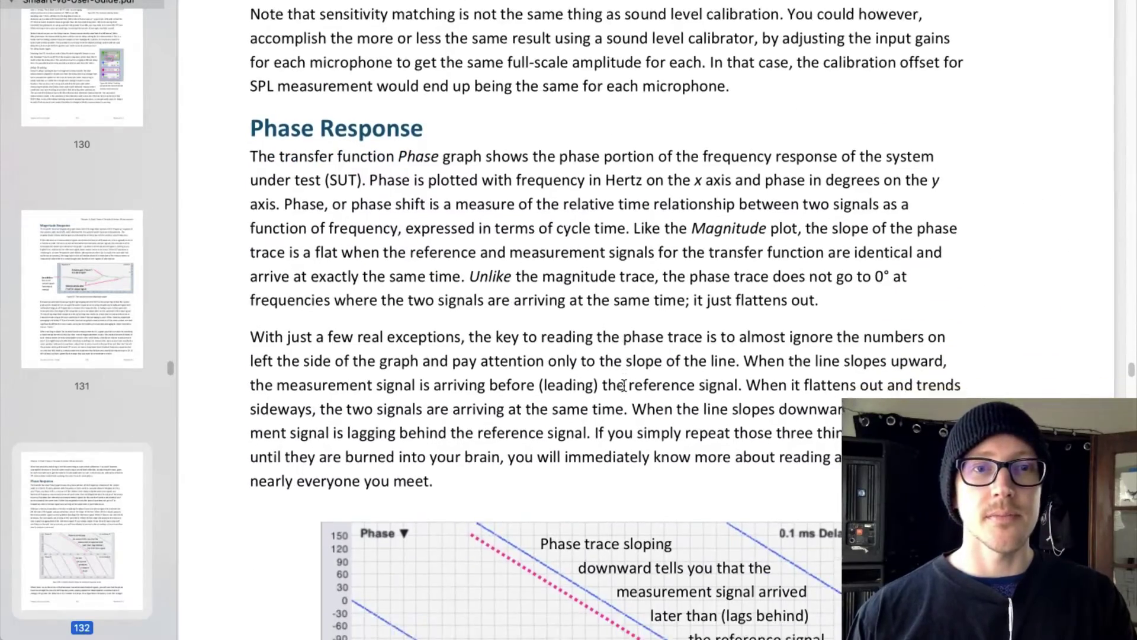
scroll(624, 385, "down", 1)
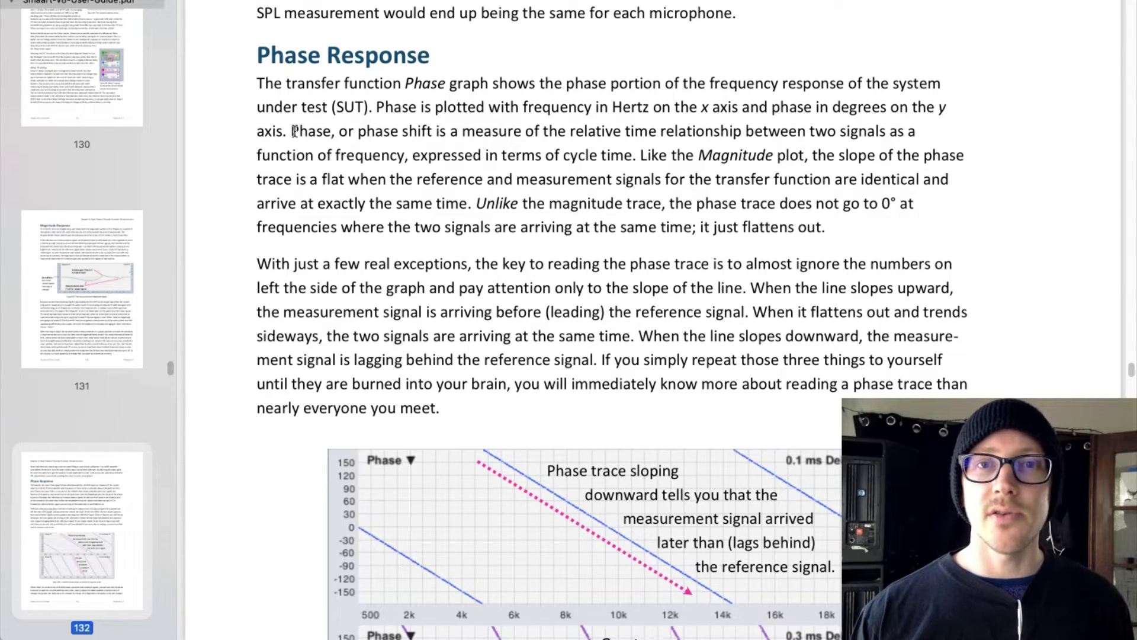
left_click_drag(390, 137, 445, 159)
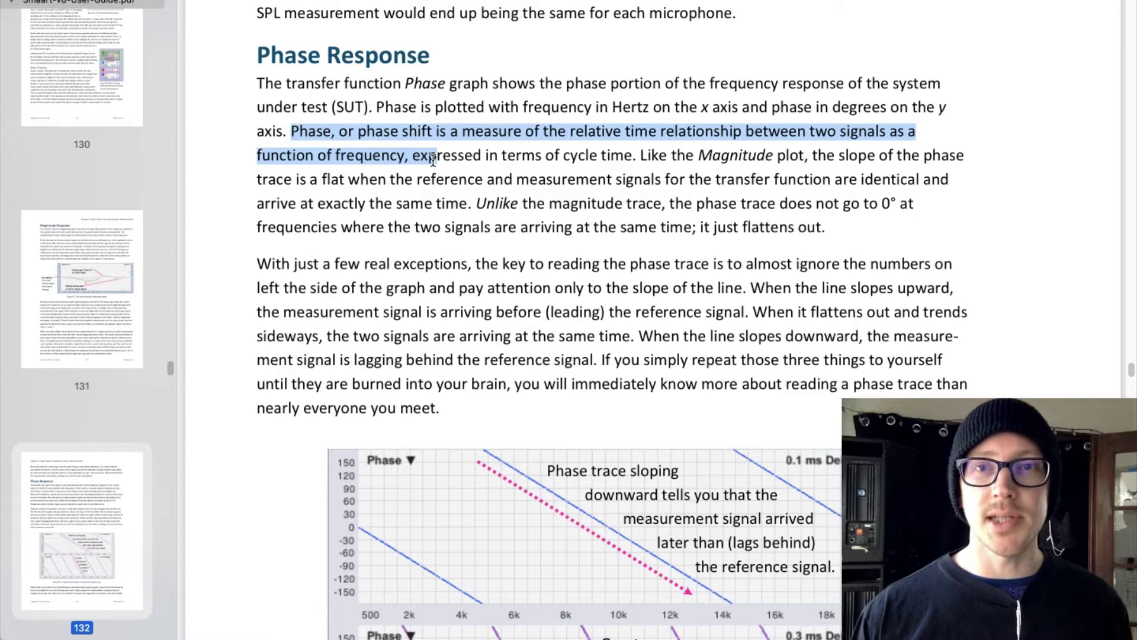
left_click(496, 157)
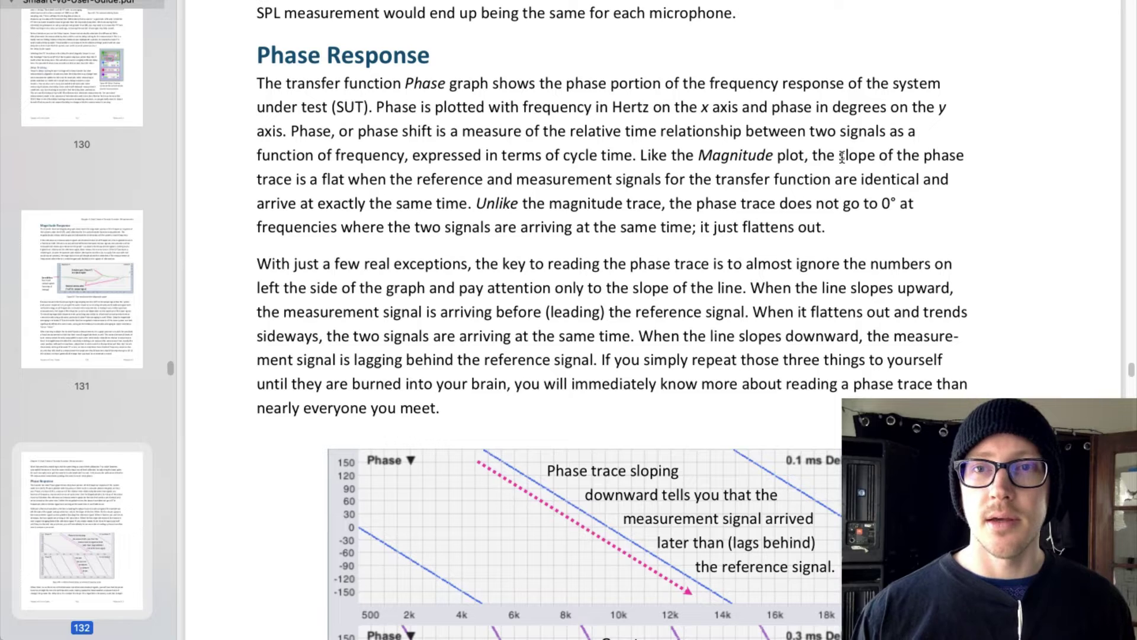
left_click_drag(842, 156, 444, 173)
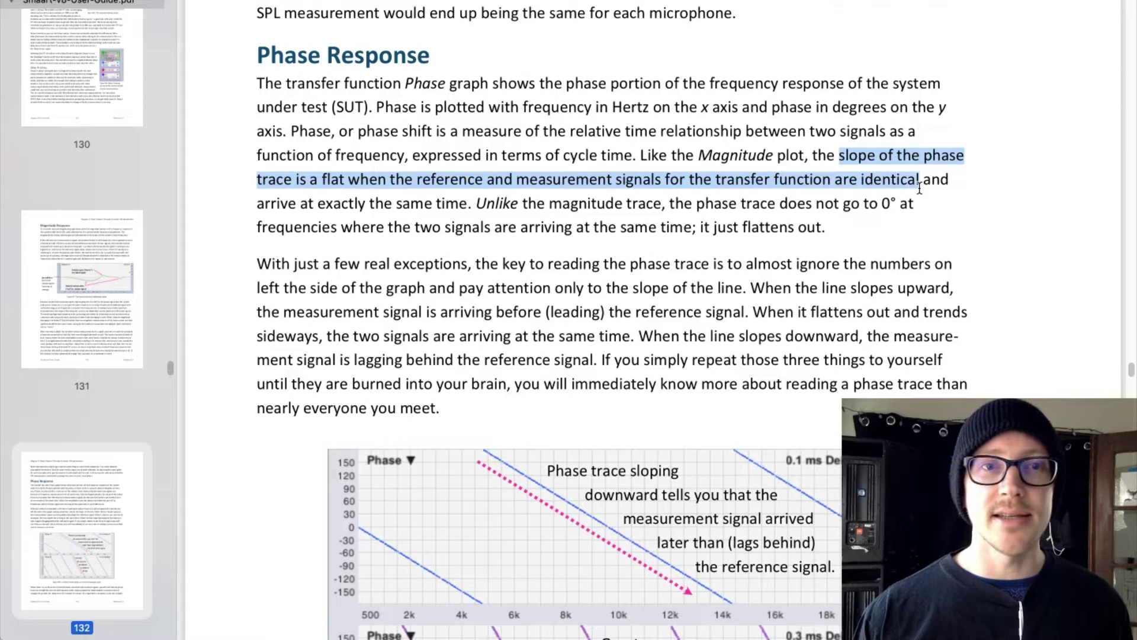
left_click_drag(919, 188, 633, 196)
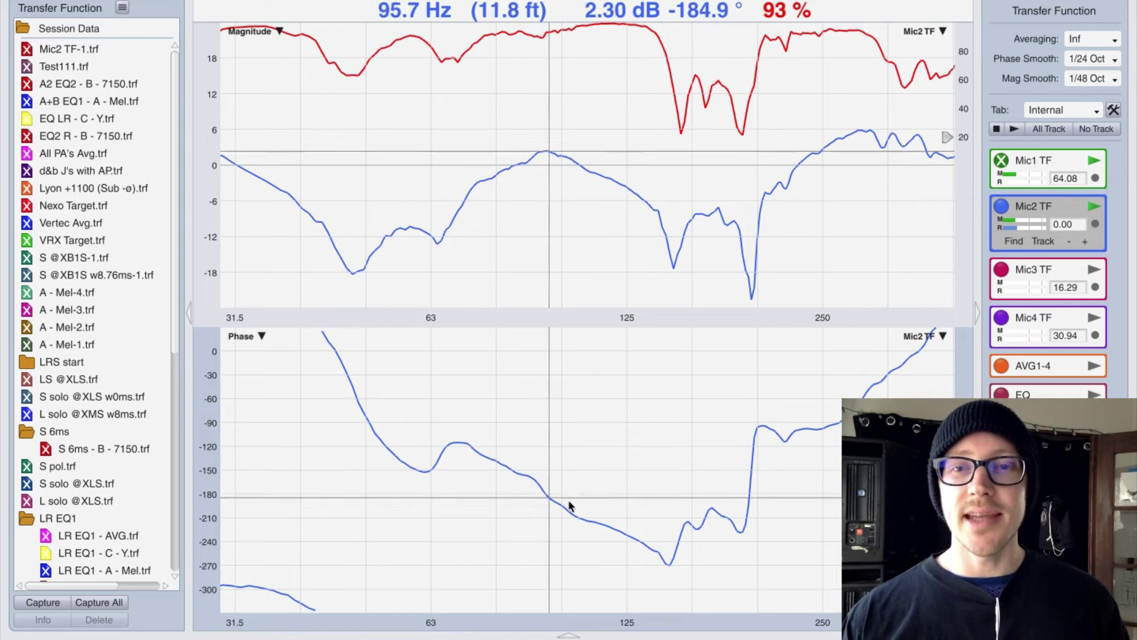
- Switch to Smaart and annotate the phase graph with a line at -180° from about 95 to 190 Hz and rising outward arrows from both ends
key("ctrl+alt+d")
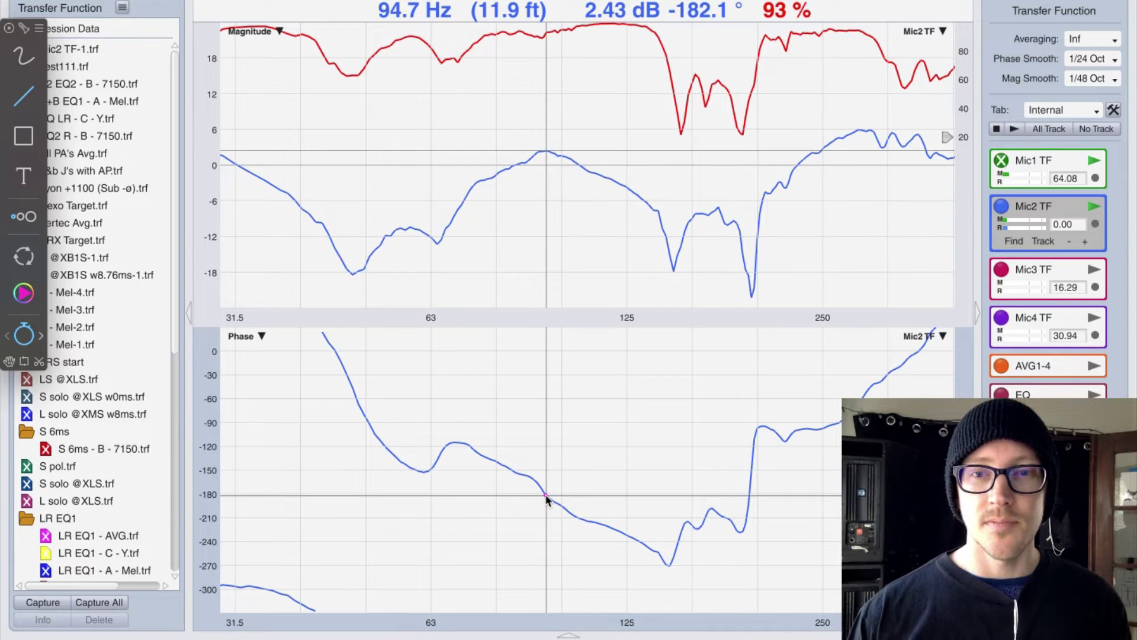
left_click_drag(540, 494, 741, 494)
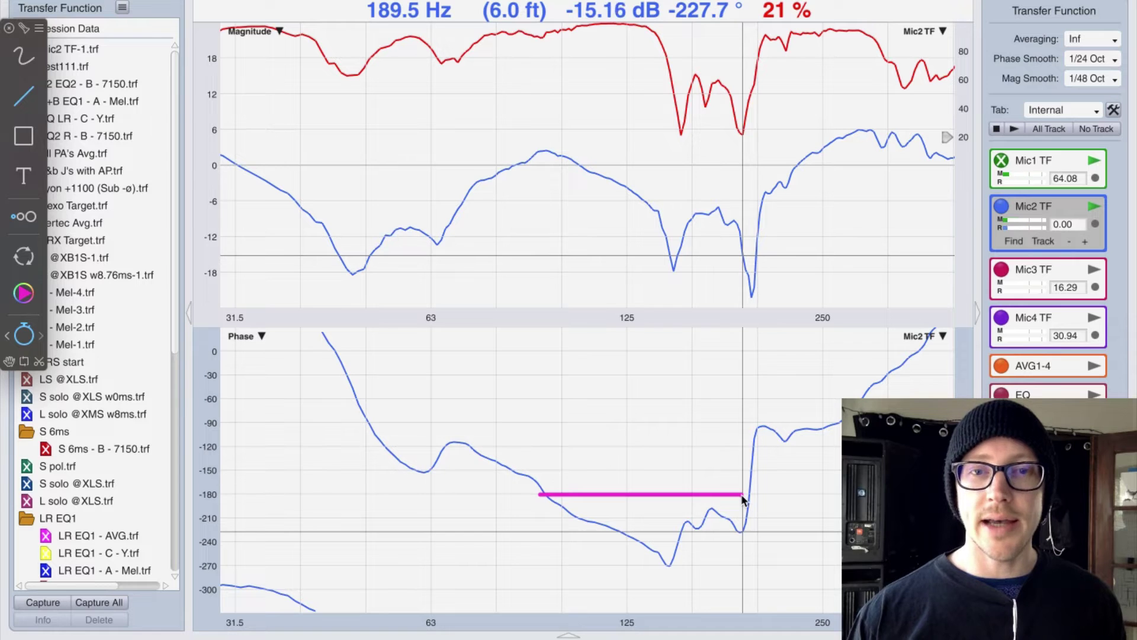
left_click(28, 100)
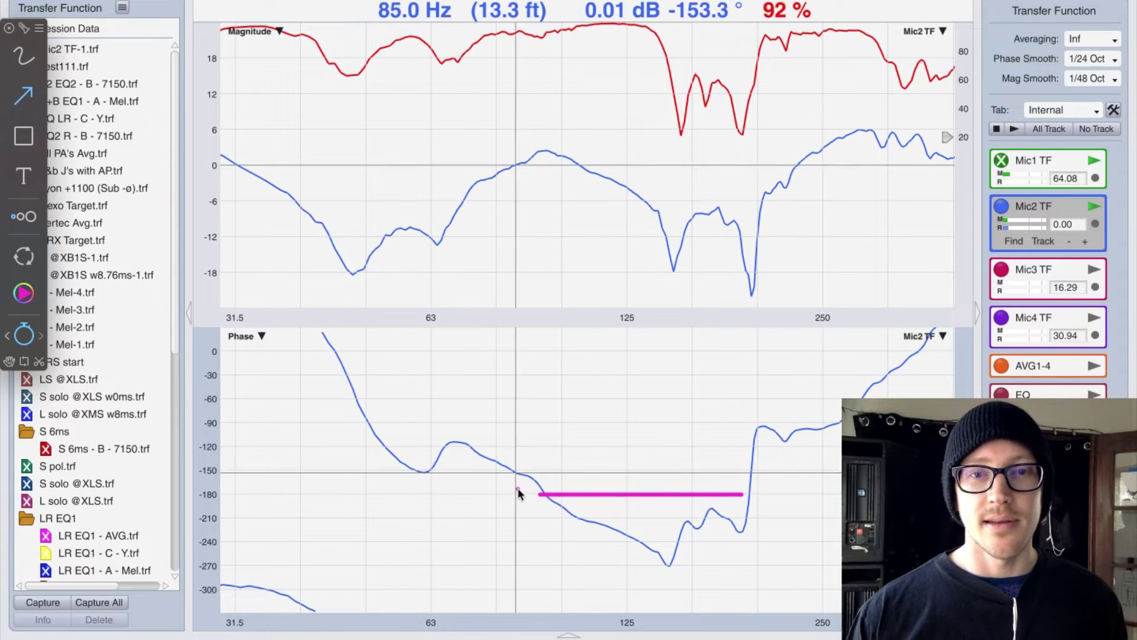
left_click_drag(531, 491, 335, 364)
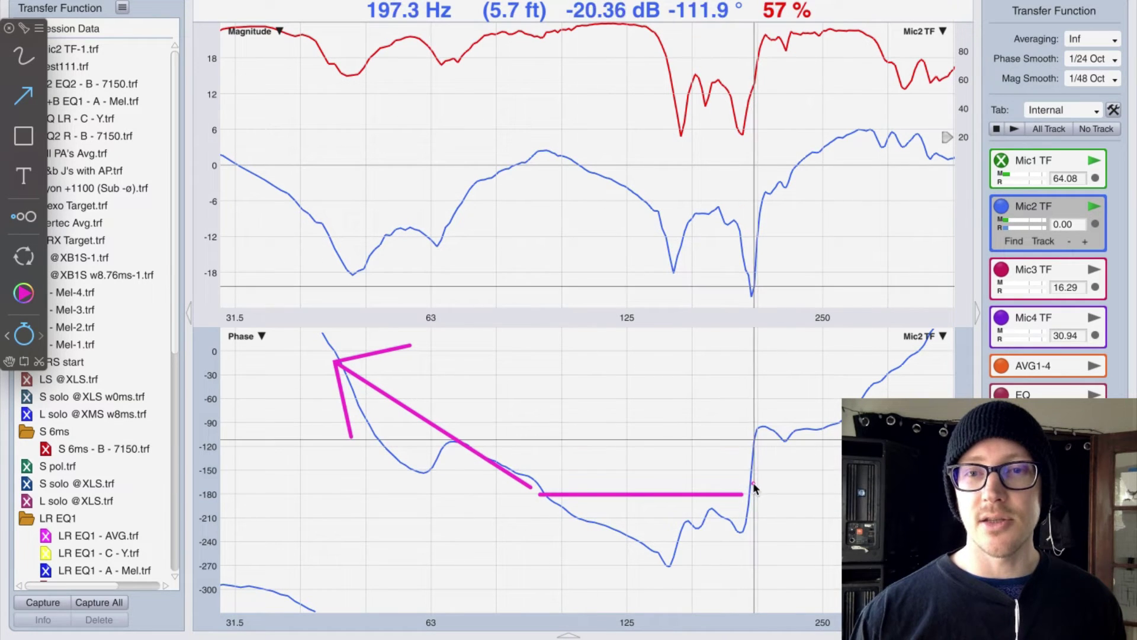
left_click_drag(753, 482, 918, 353)
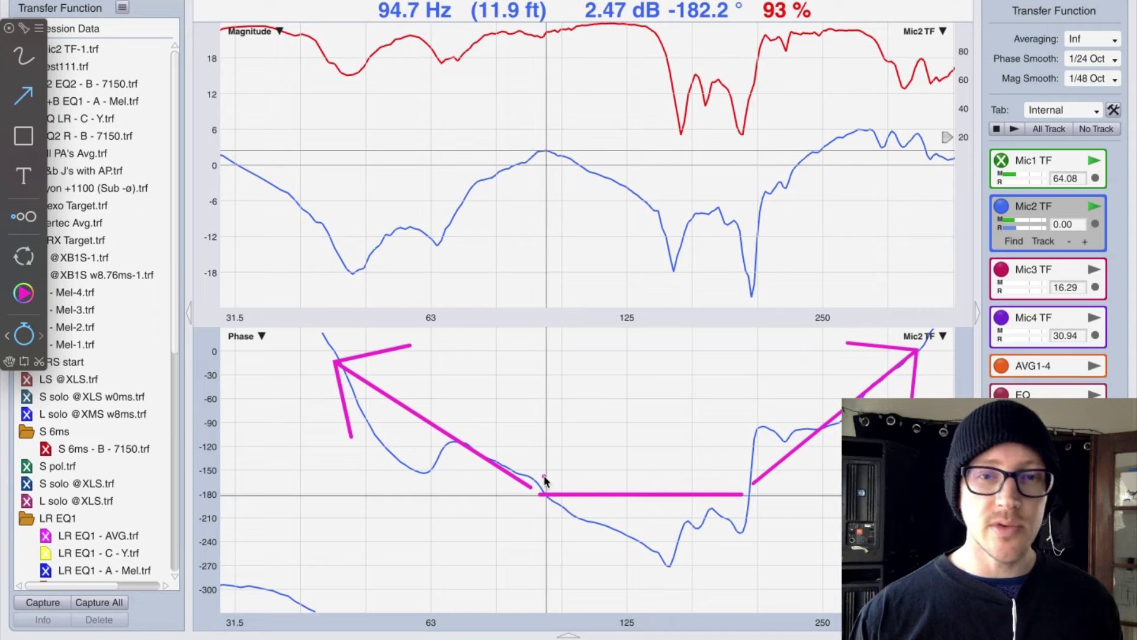
- Draw vertical arrows from both ends of the line to the magnitude graph's 0 dB level and box the magnitude hump around 95 Hz
left_click_drag(543, 477, 543, 166)
left_click_drag(740, 476, 737, 173)
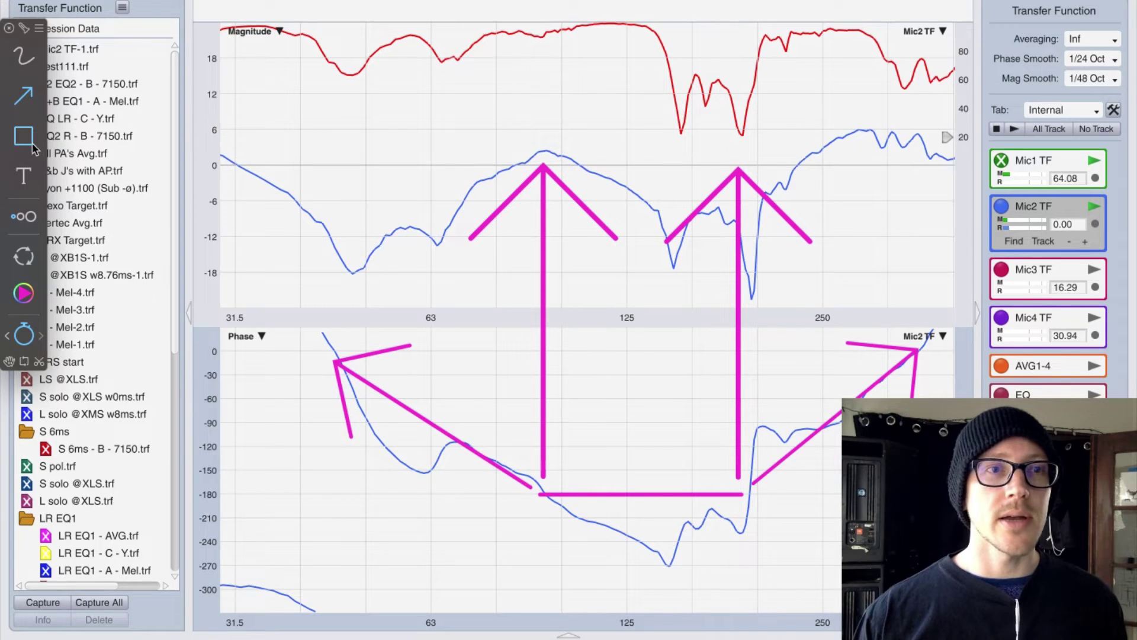
mouse_move(472, 137)
left_mouse_down()
mouse_move(523, 172)
mouse_move(648, 205)
left_mouse_up()
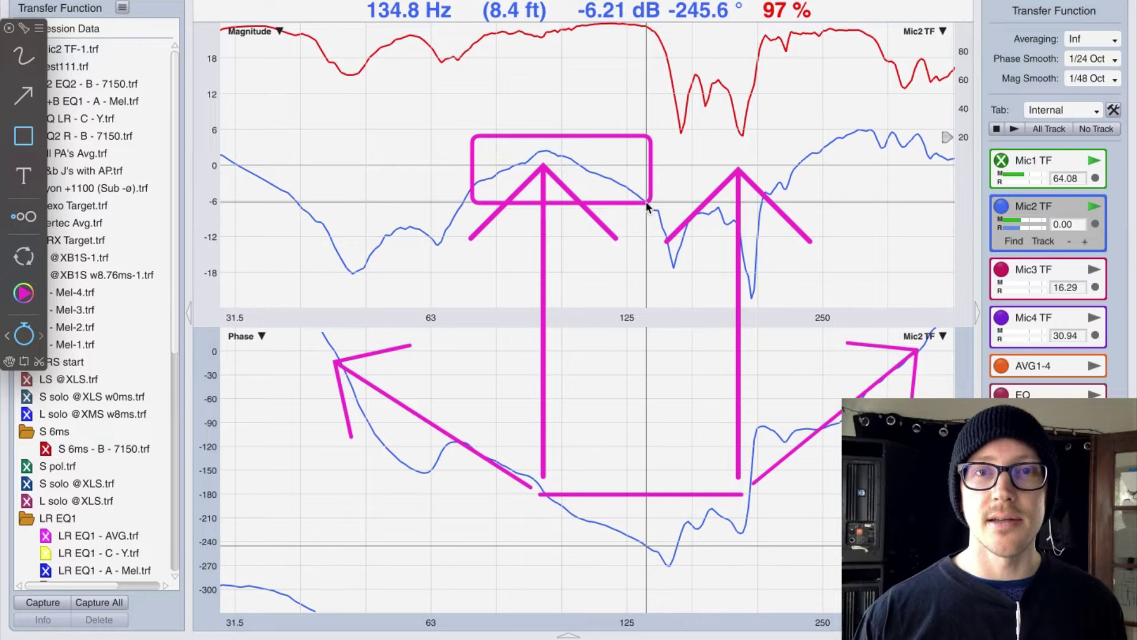
- Undo the rectangle and the two vertical arrows, and hide the annotation overlay
key("super+z")
key("super+z")
key("super+z")
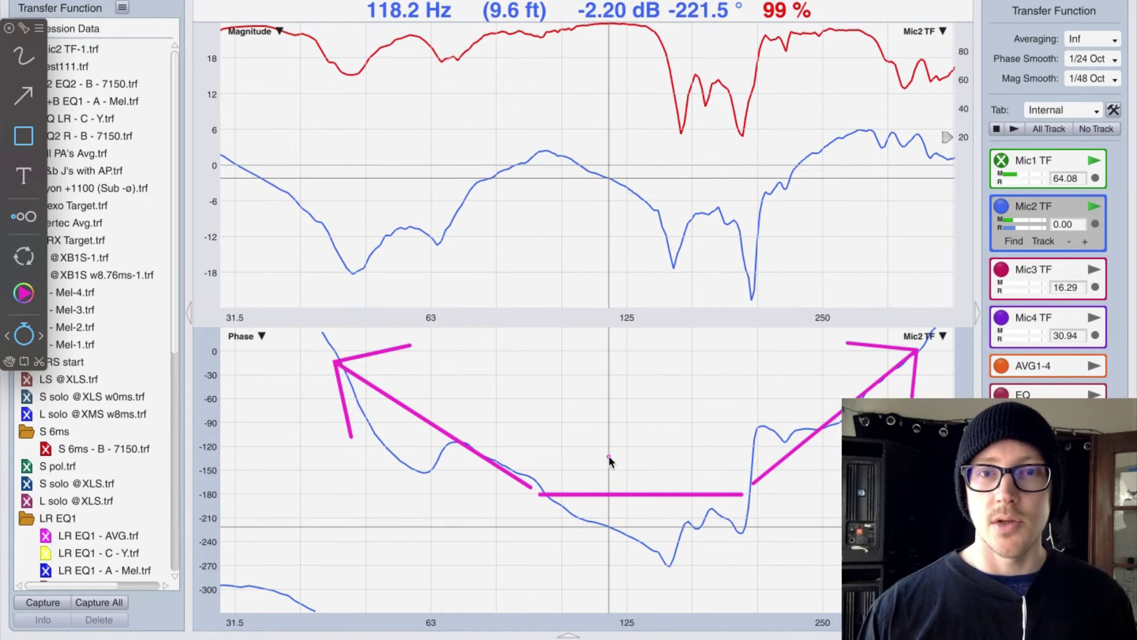
key("Escape")
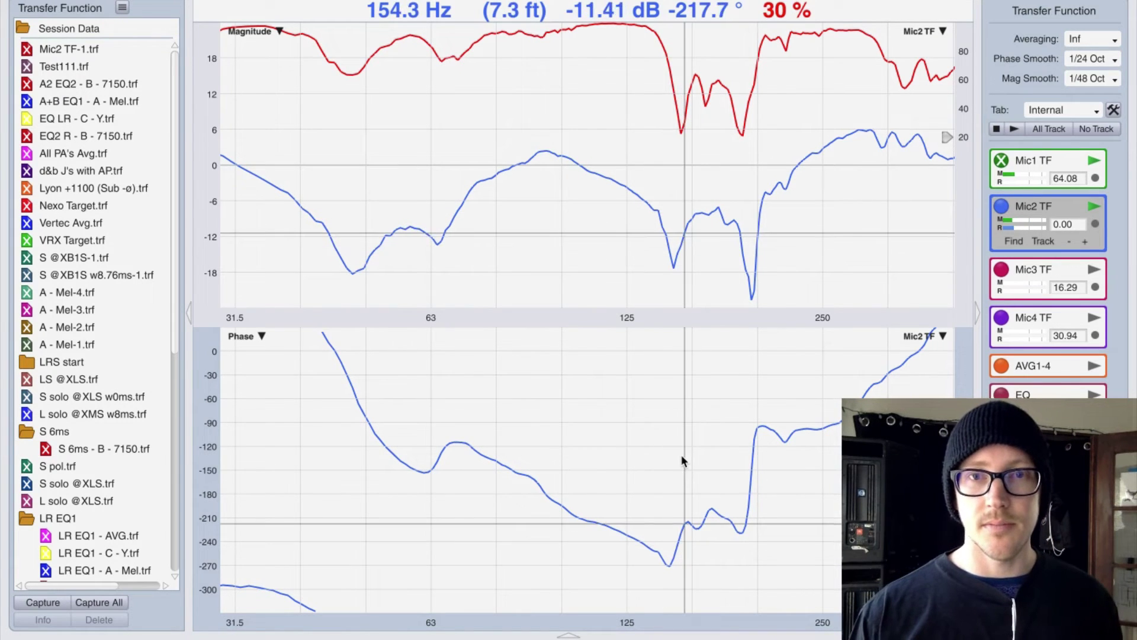
- Switch to Logic Pro, open the Sample Delay plug-in on the Ref2 channel and set its delay to 0.0 ms
key("super+Tab")
left_click(489, 298)
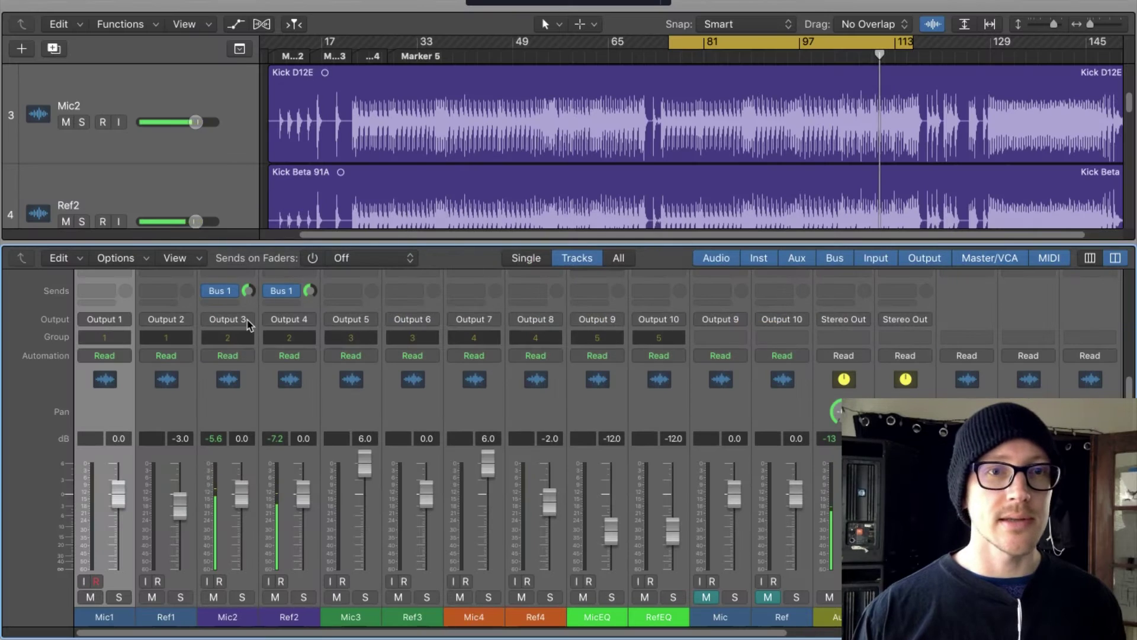
scroll(328, 313, "up", 5)
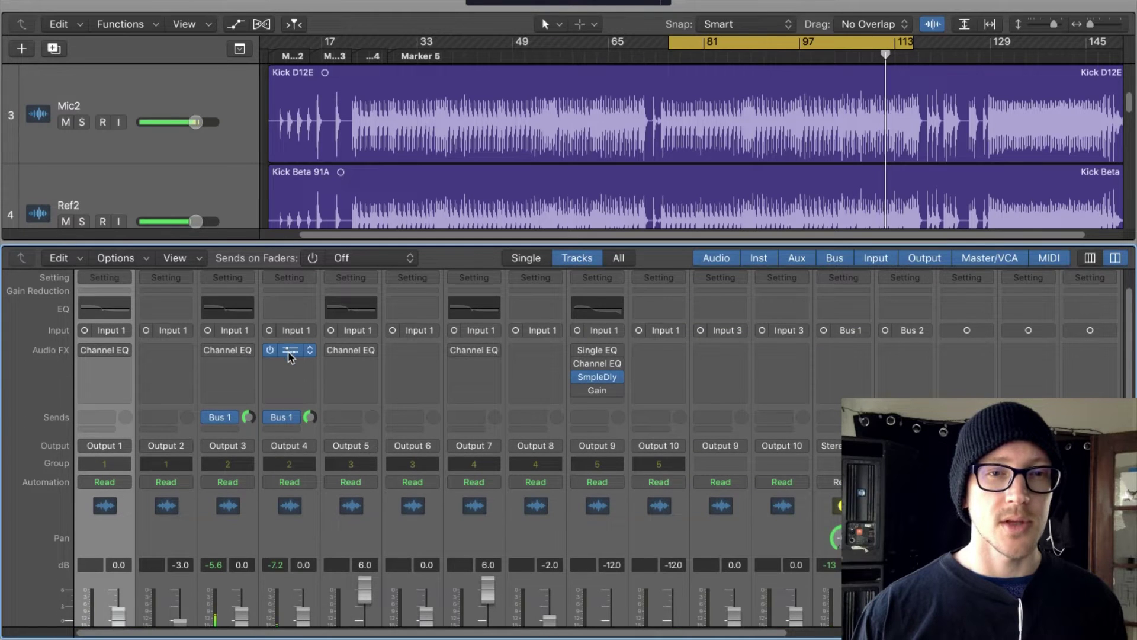
left_click(291, 351)
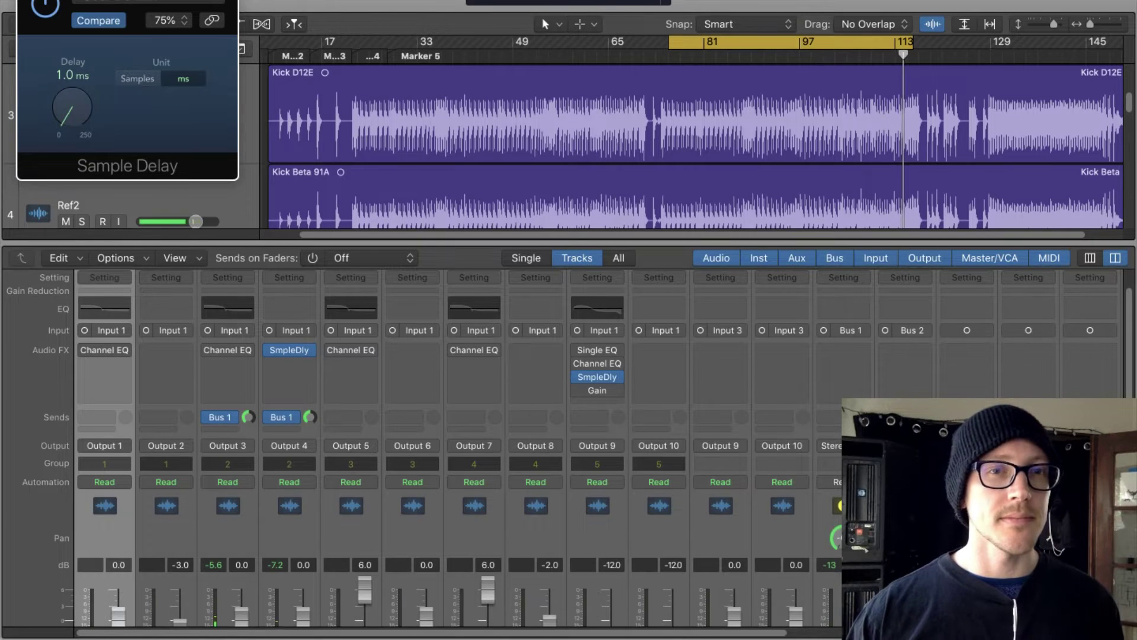
key("super+Tab")
key("super+Tab")
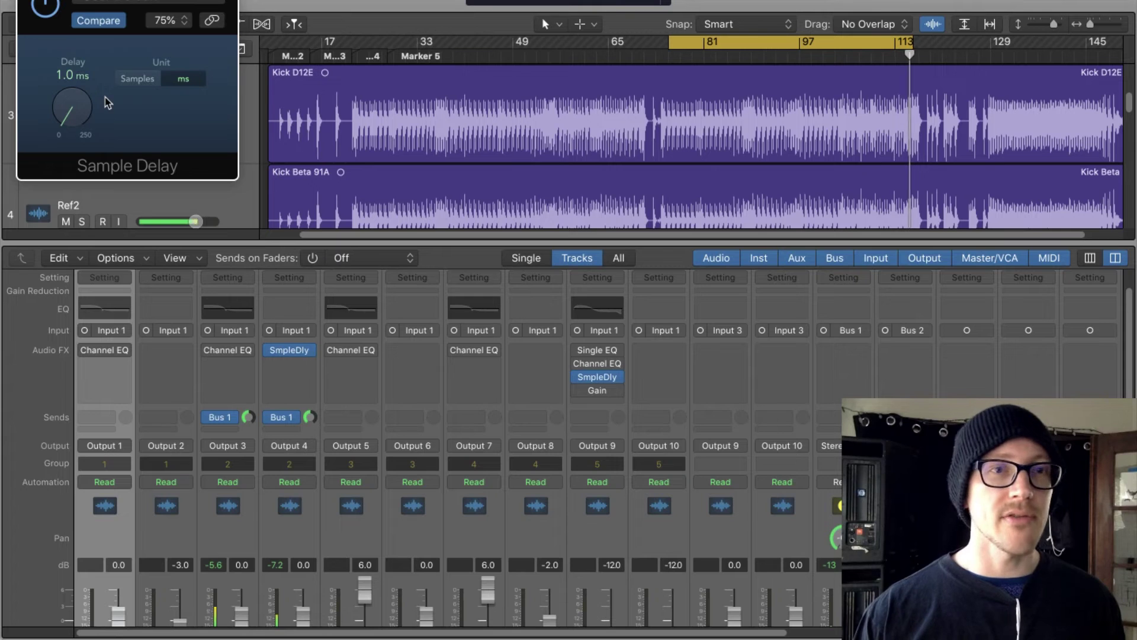
left_click_drag(66, 76, 66, 95)
- Switch to Smaart and capture the current Mic2 TF measurement as a trace named Mic2 TF-2
key("super+Tab")
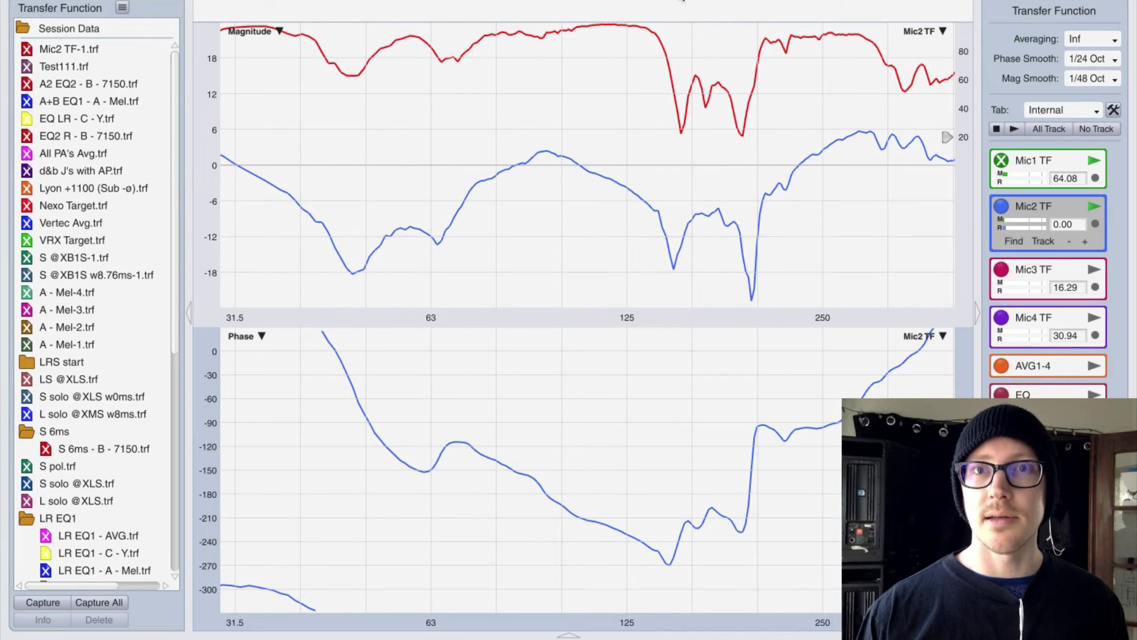
key("space")
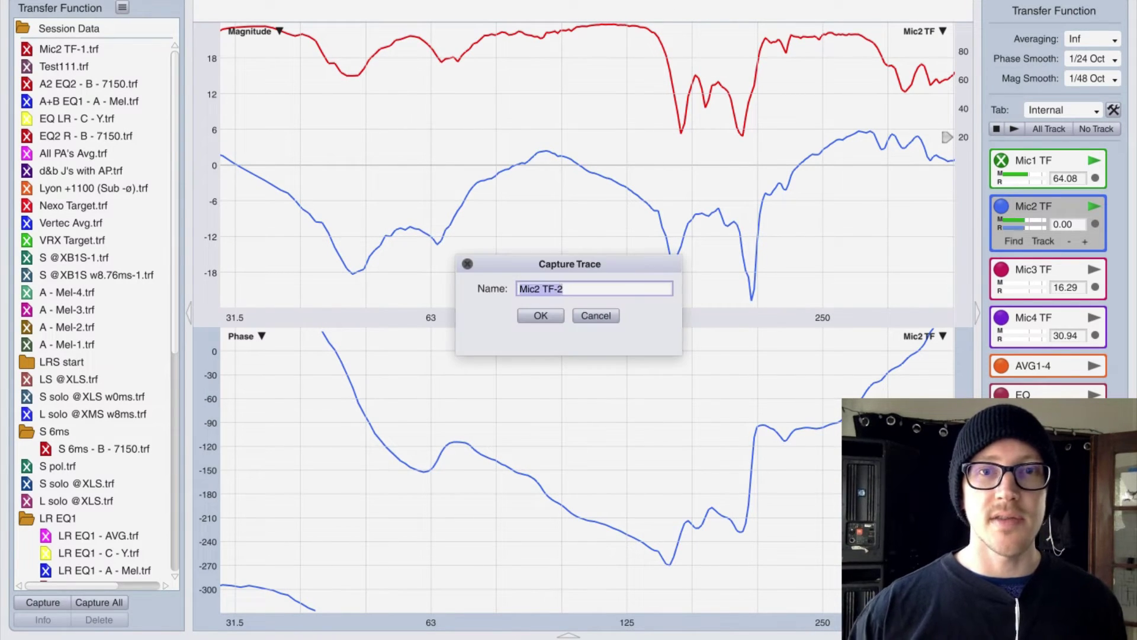
key("Return")
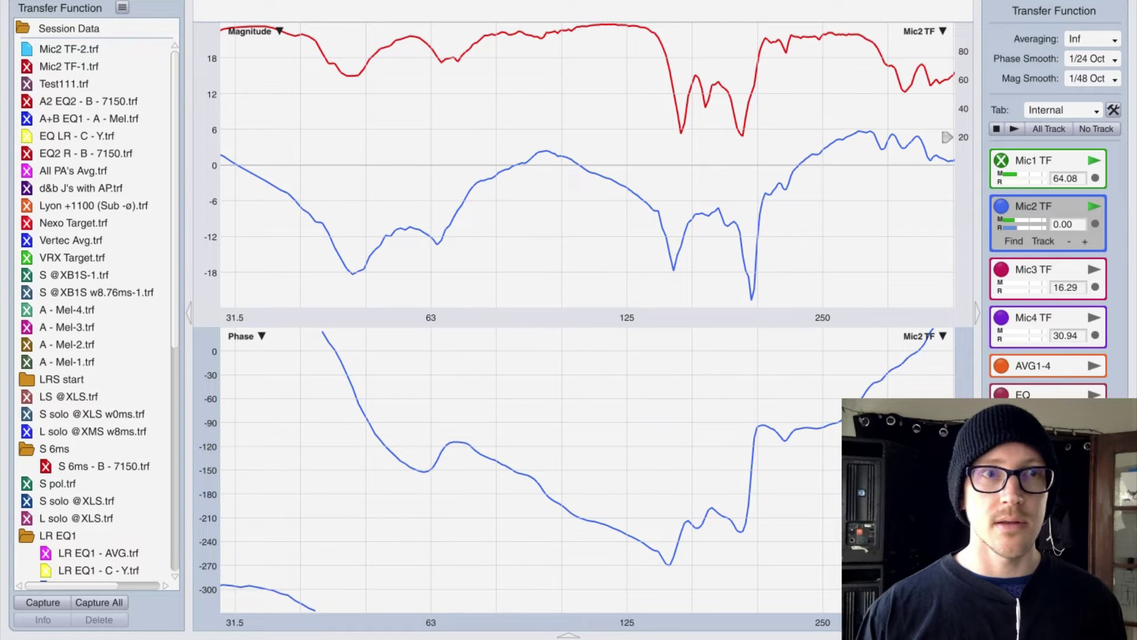
- Switch to Logic Pro, slightly increase the Sample Delay on the Ref2 channel, and return to Smaart
key("super+Tab")
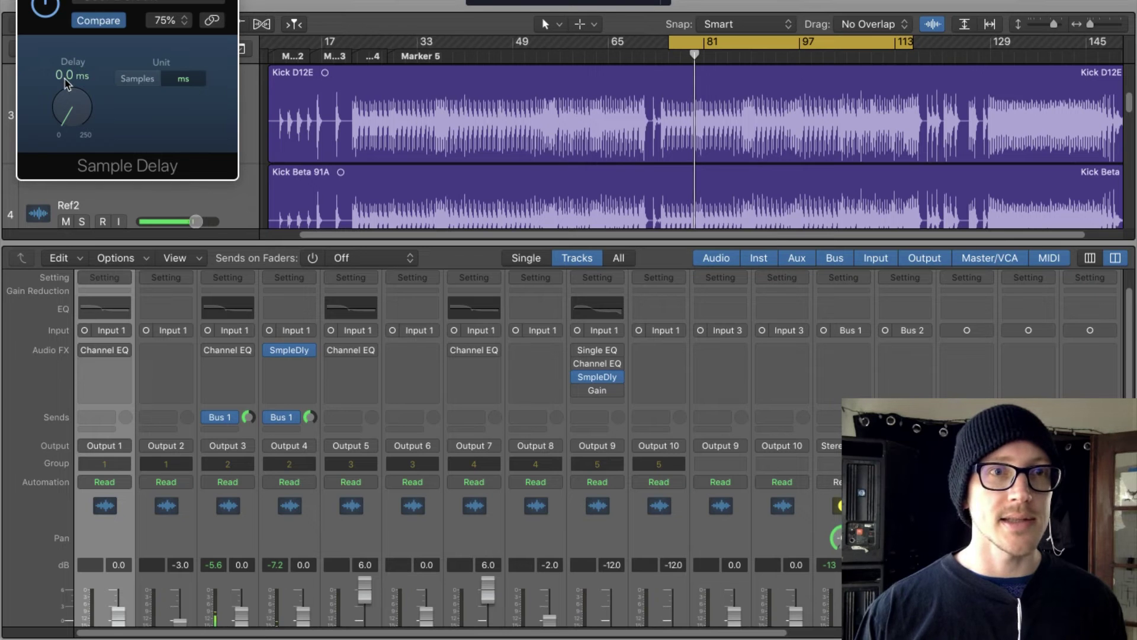
left_click_drag(65, 76, 65, 70)
key("super+Tab")
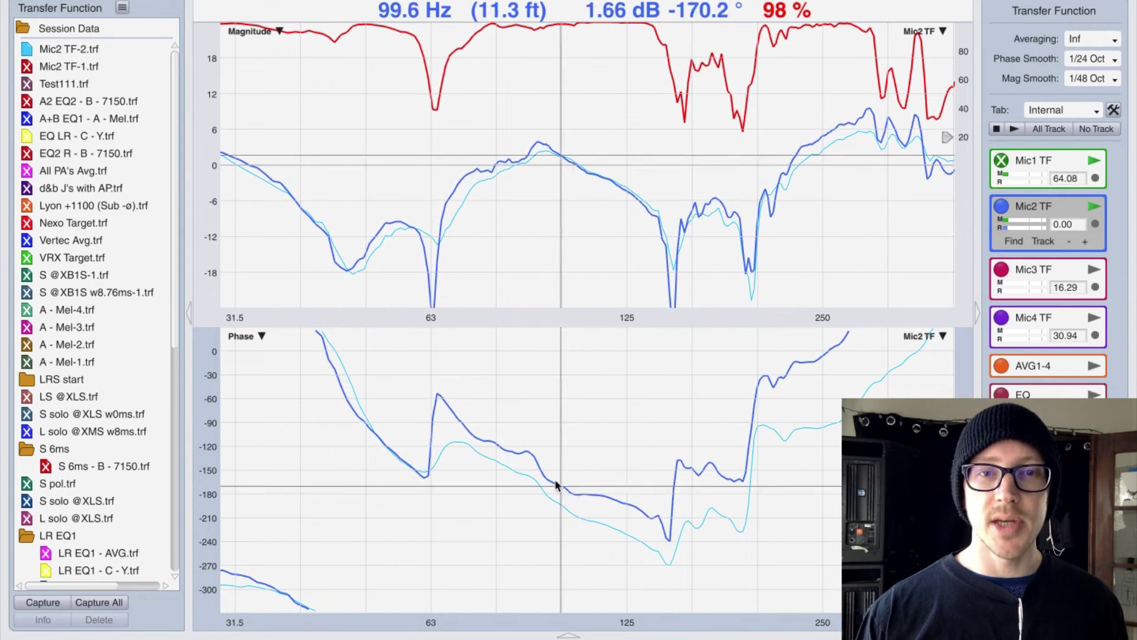
- Bring back the annotations, erase both diagonal arrows, move the horizontal line to about -150° on the phase graph, and hide the overlay
key("super+shift+a")
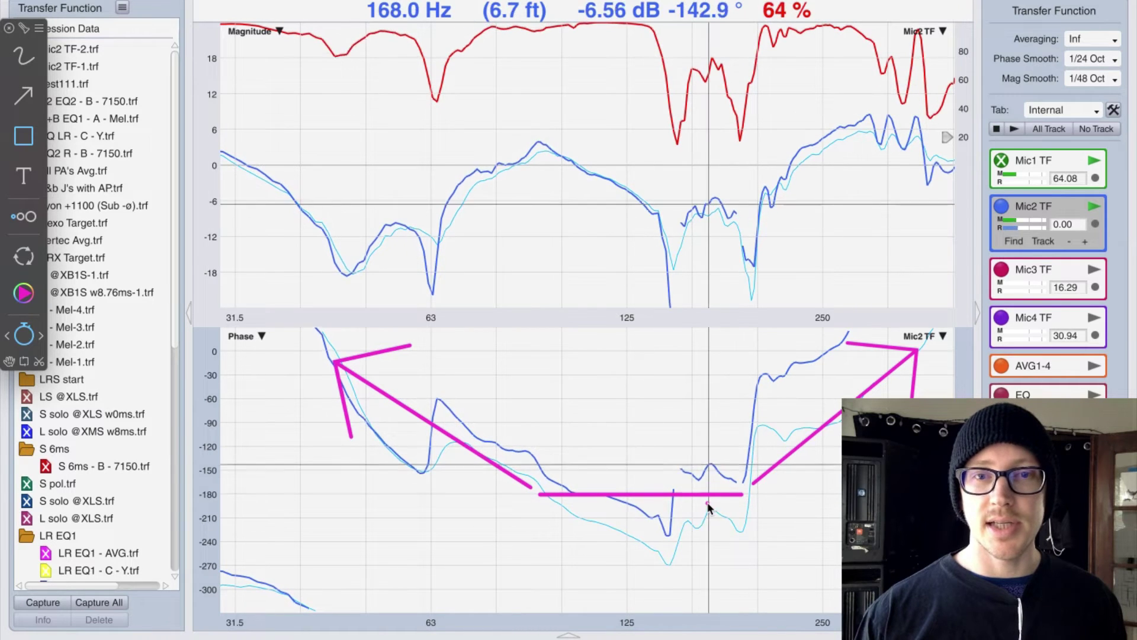
left_click(40, 362)
left_click(470, 449)
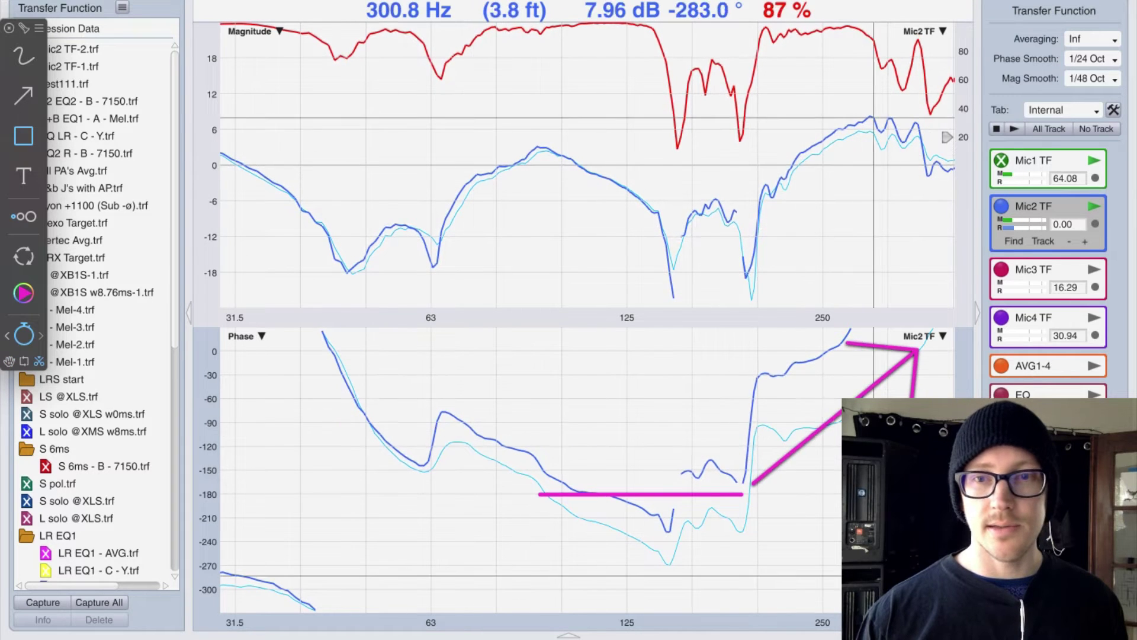
left_click(818, 428)
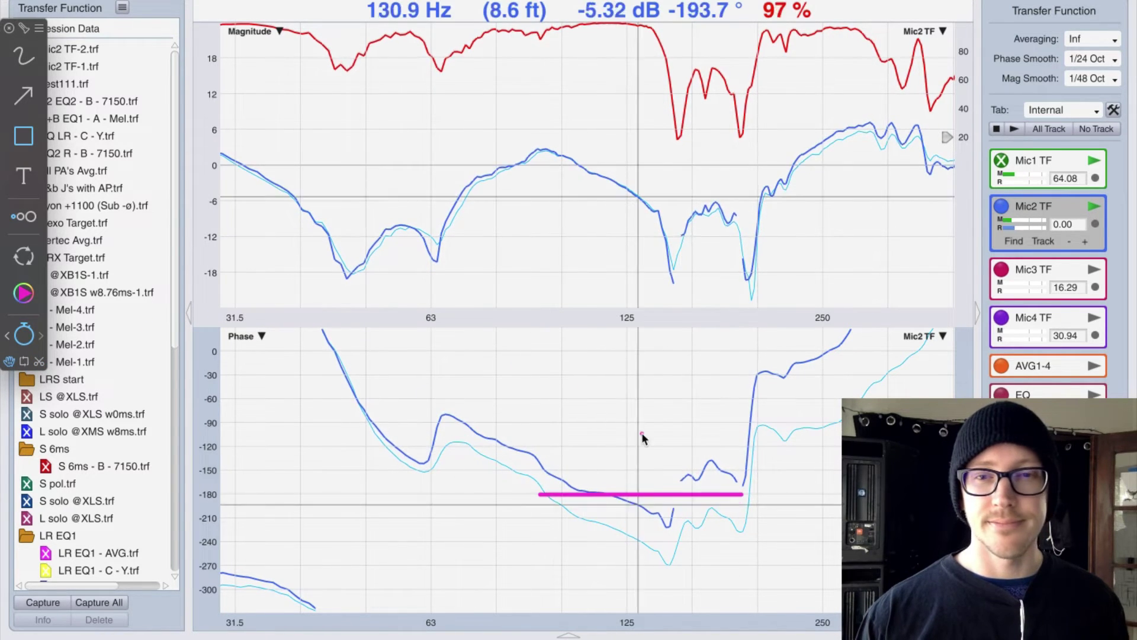
left_click_drag(690, 494, 681, 472)
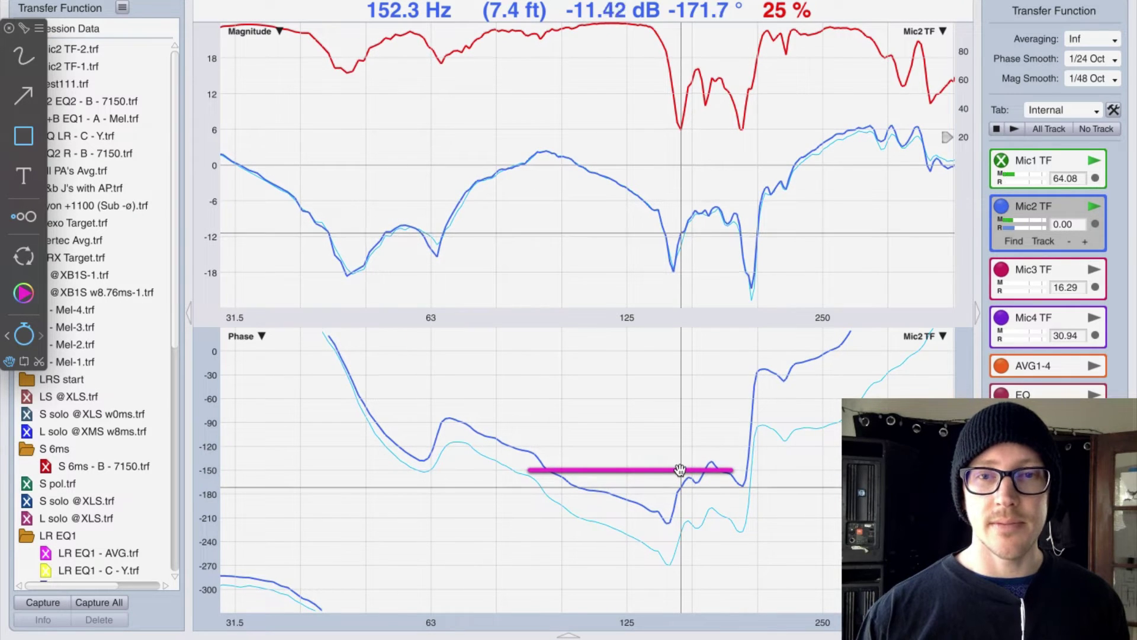
key("Escape")
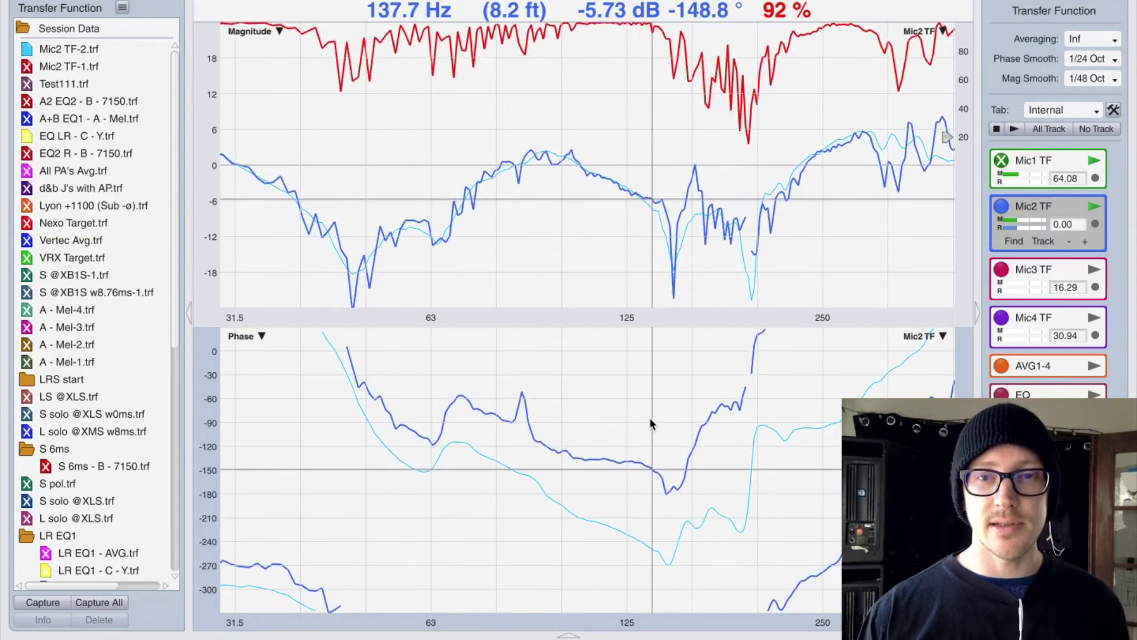
- Show the annotations, try a rectangle around the phase trace between about 85 and 137 Hz, undo it, and erase the horizontal line
key("super+shift+d")
left_click_drag(528, 469, 732, 469)
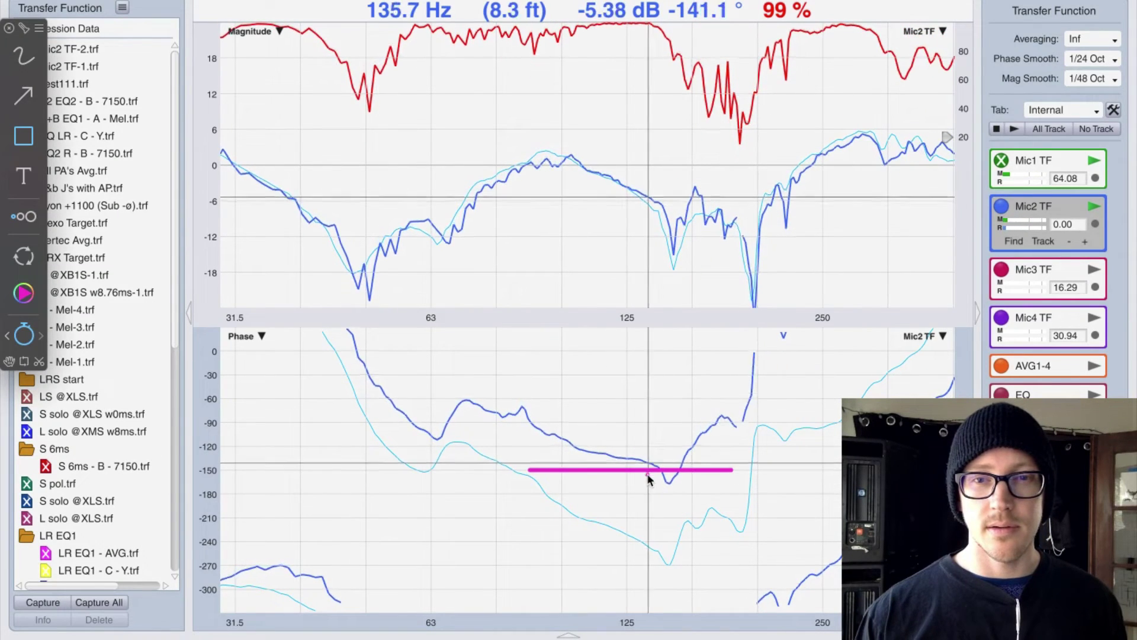
left_click_drag(656, 470, 509, 422)
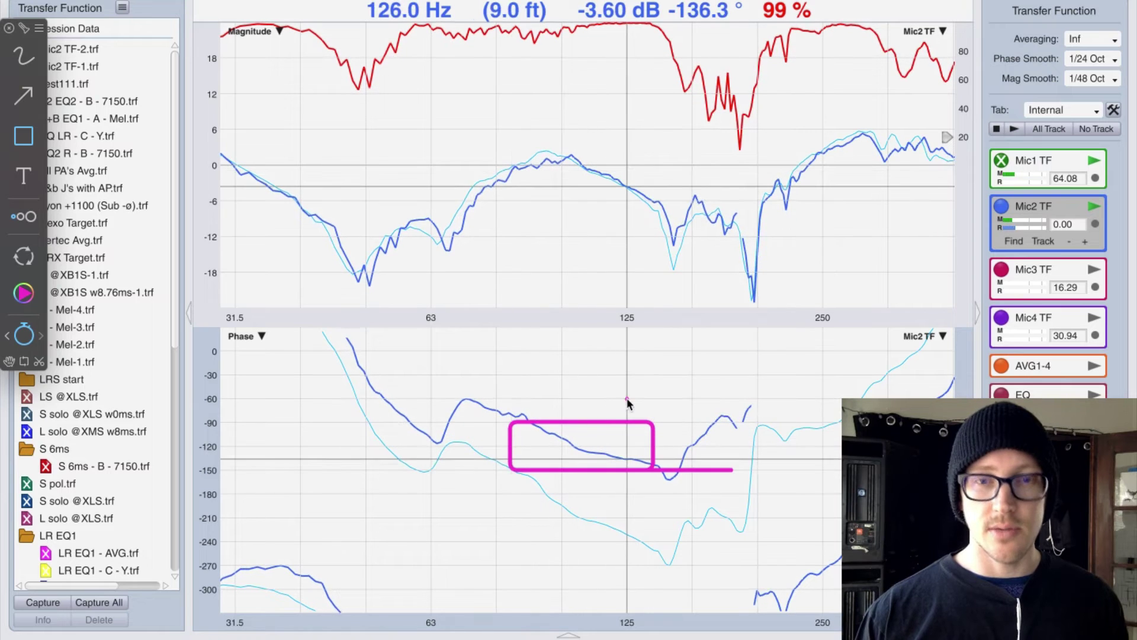
key("super+z")
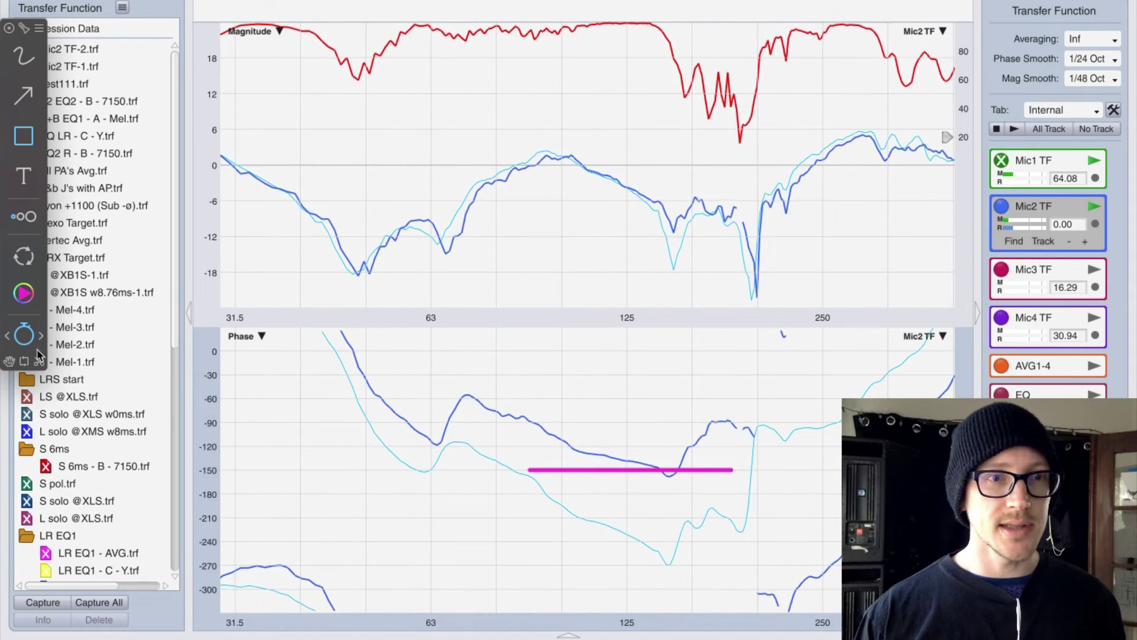
left_click(613, 471)
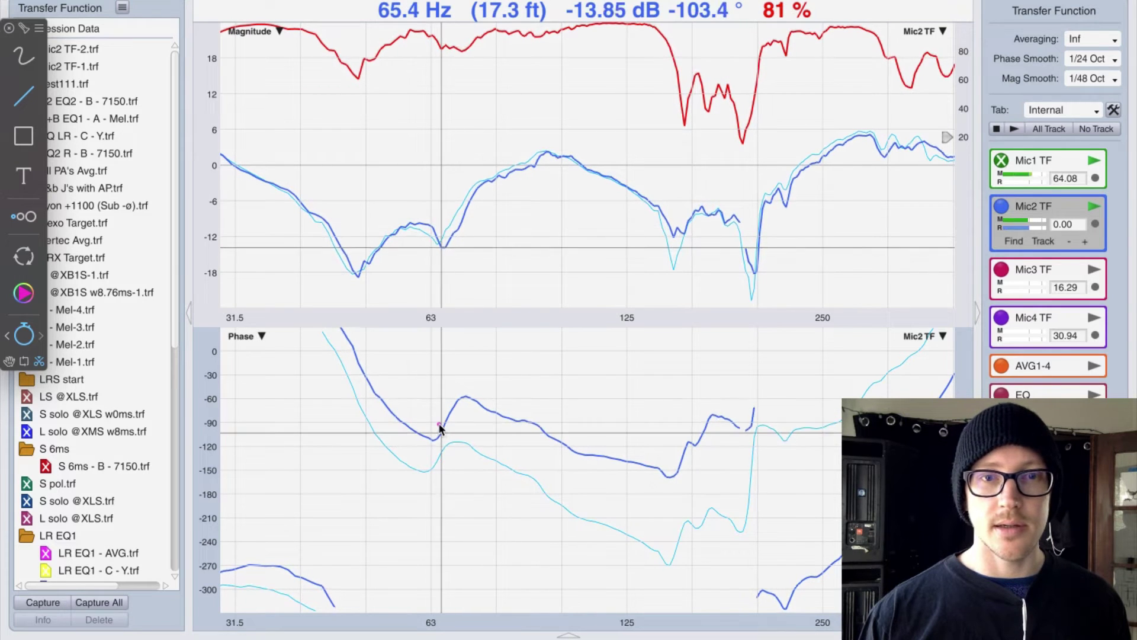
- Draw a horizontal line at about -90° between about 65 and 180 Hz on the phase graph, and set Ref2's Sample Delay to 3.0 ms in Logic Pro
mouse_move(438, 427)
left_mouse_down()
mouse_move(938, 427)
mouse_move(727, 428)
left_mouse_up()
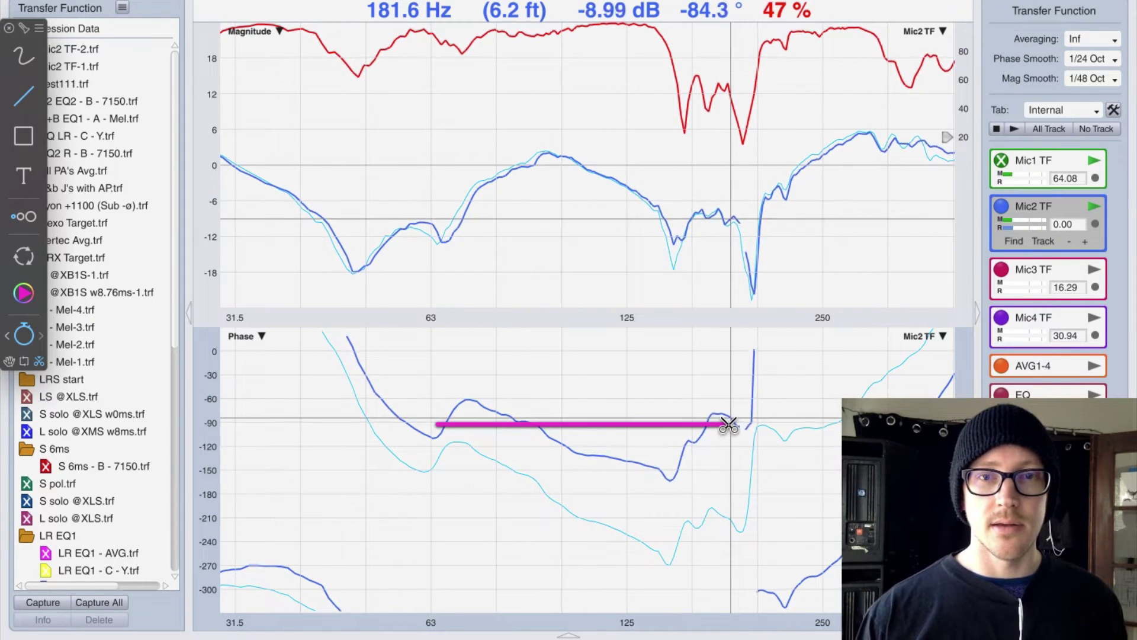
key("super+Tab")
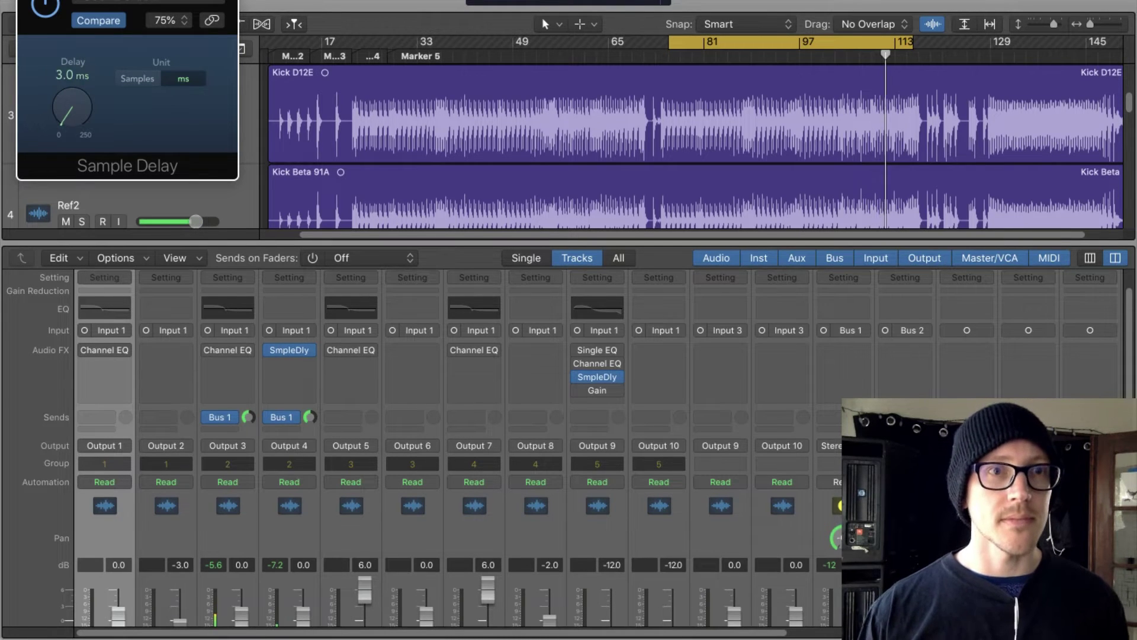
key("super+Tab")
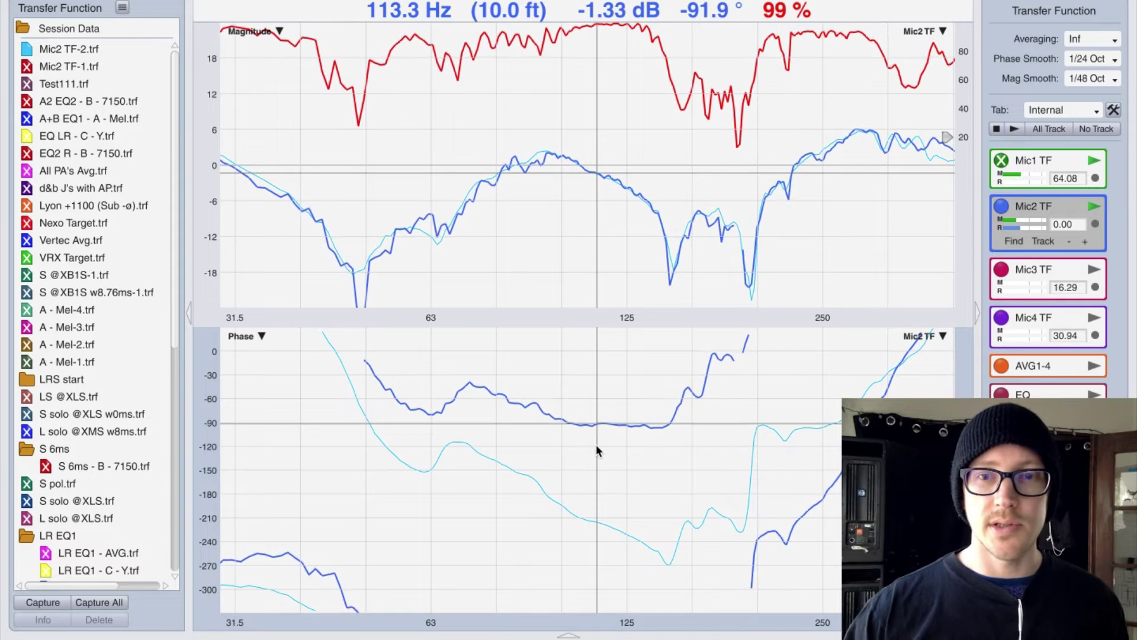
scroll(596, 444, "down", 1)
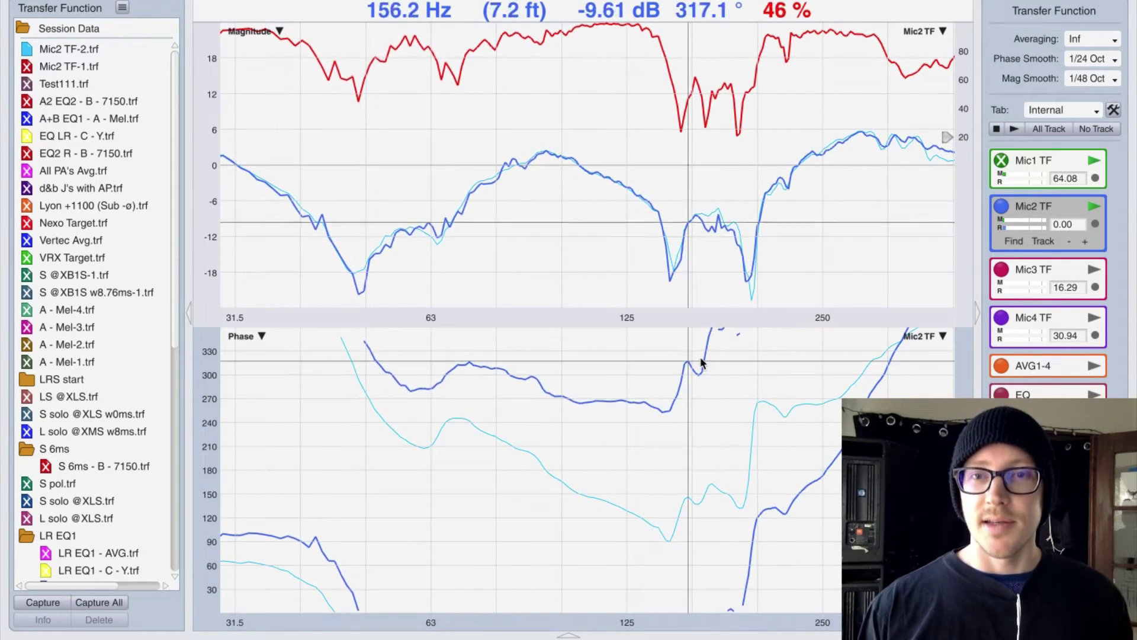
- Bring back the annotations, try rectangles around the phase jump near 190 Hz and the coherence dips above it, and undo both rectangles
left_click_drag(435, 424, 729, 424)
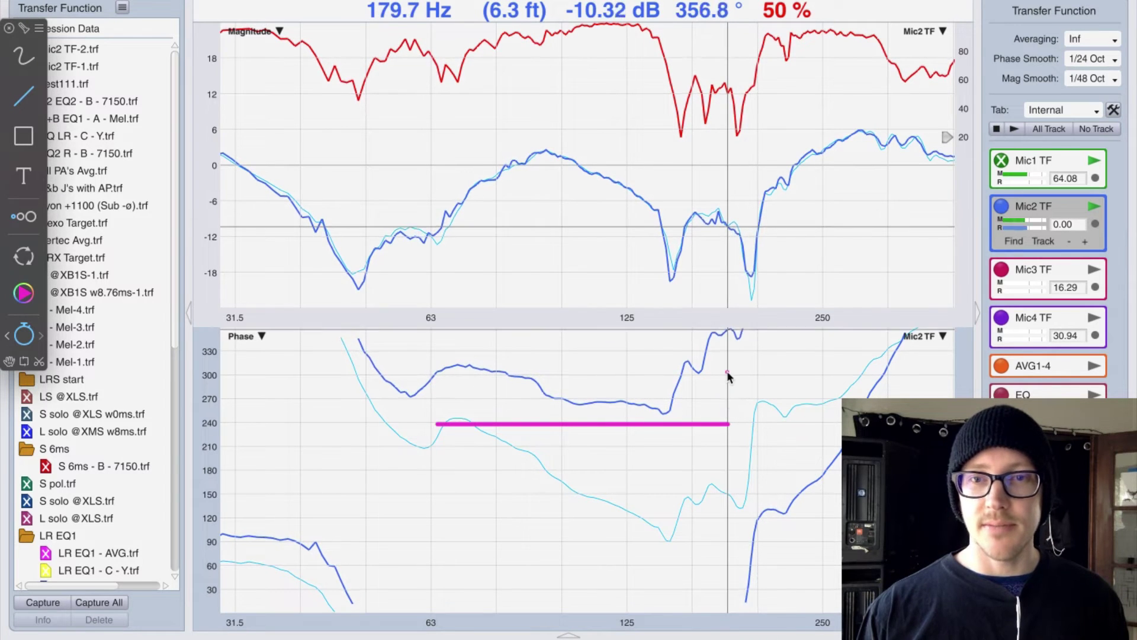
key("r")
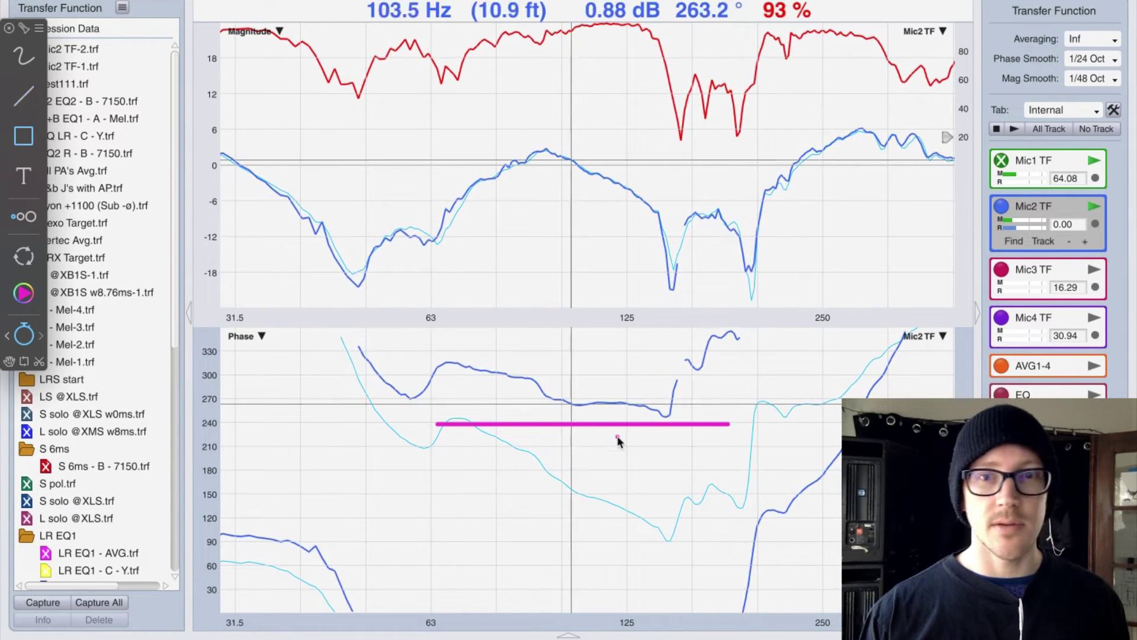
mouse_move(719, 338)
left_mouse_down()
mouse_move(756, 598)
mouse_move(769, 603)
left_mouse_up()
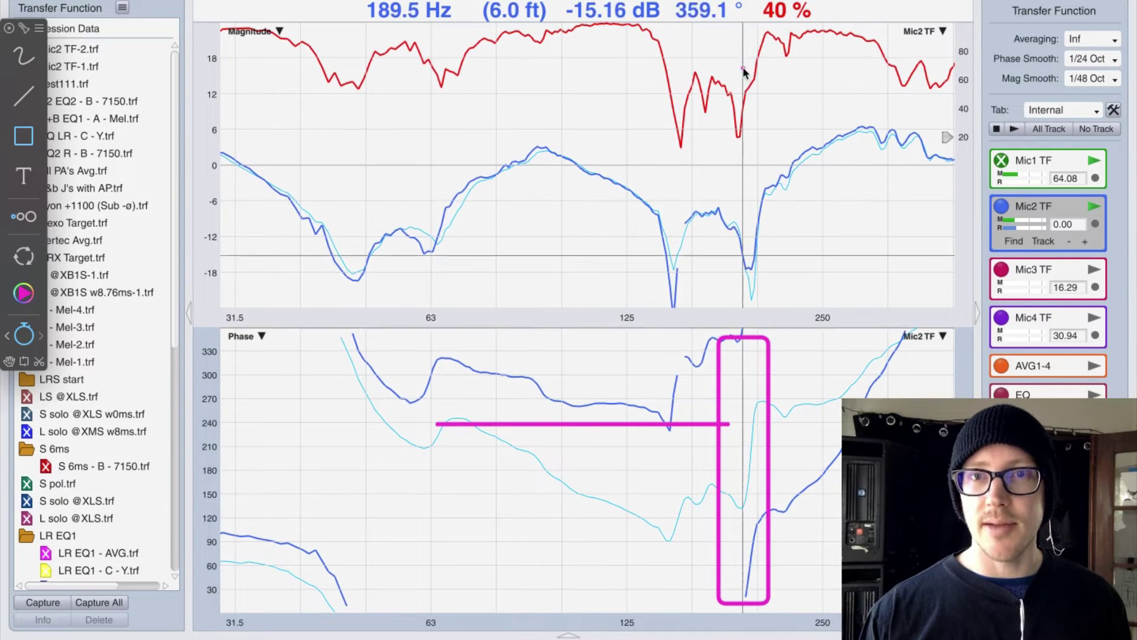
left_click_drag(657, 49, 770, 142)
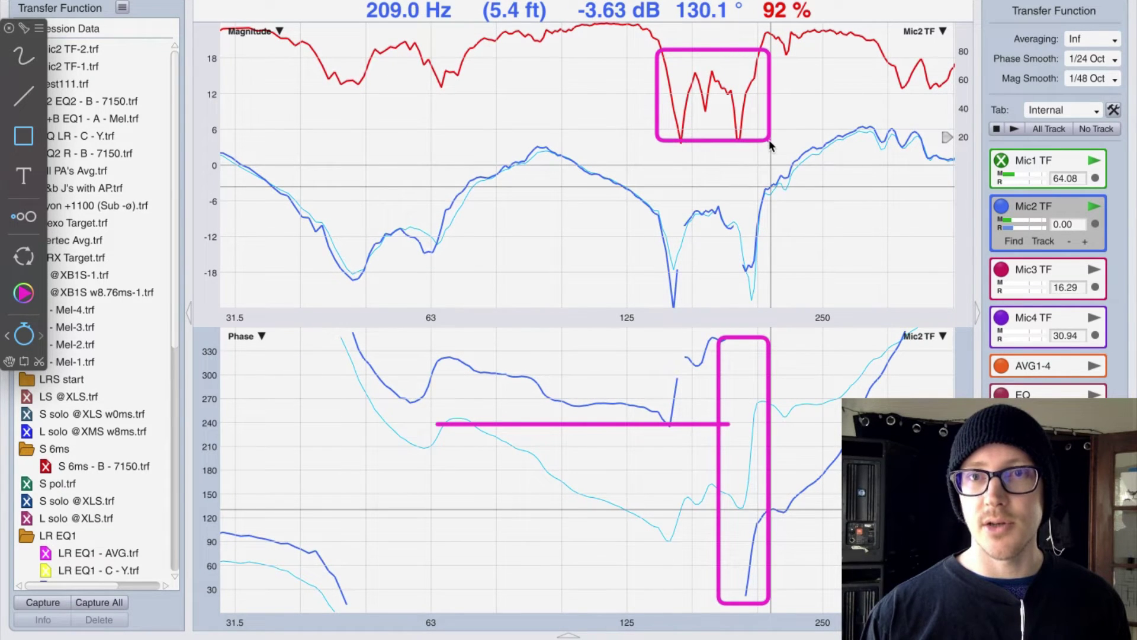
key("super+z")
key("super+z")
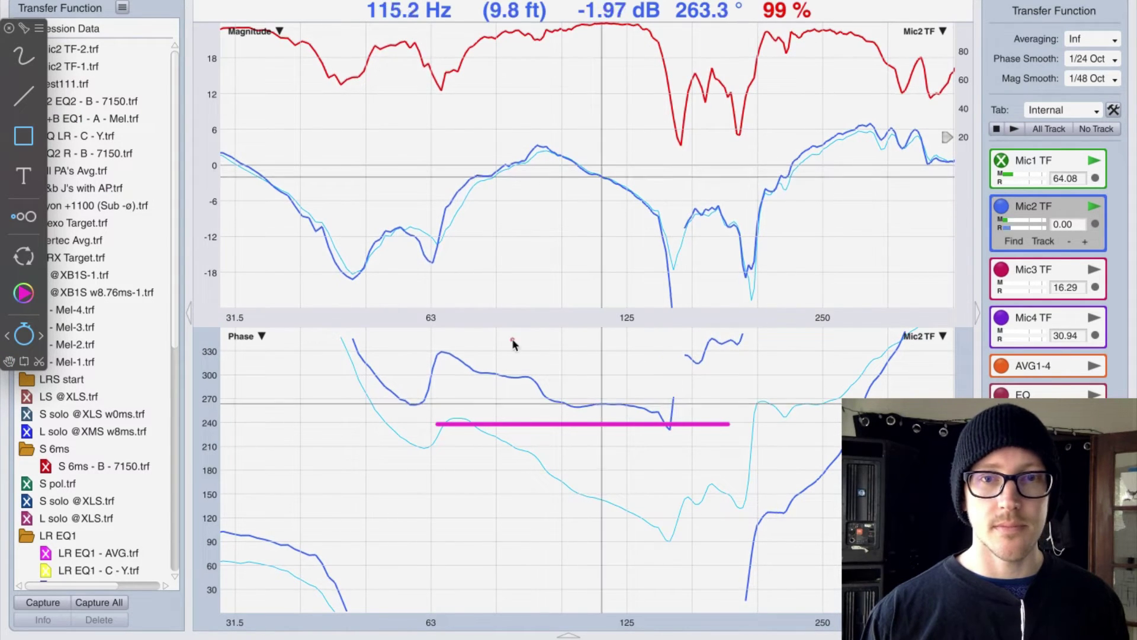
- Erase the horizontal line from the phase graph and draw a nearly horizontal line at about 300°, starting near 63 Hz
left_click(40, 362)
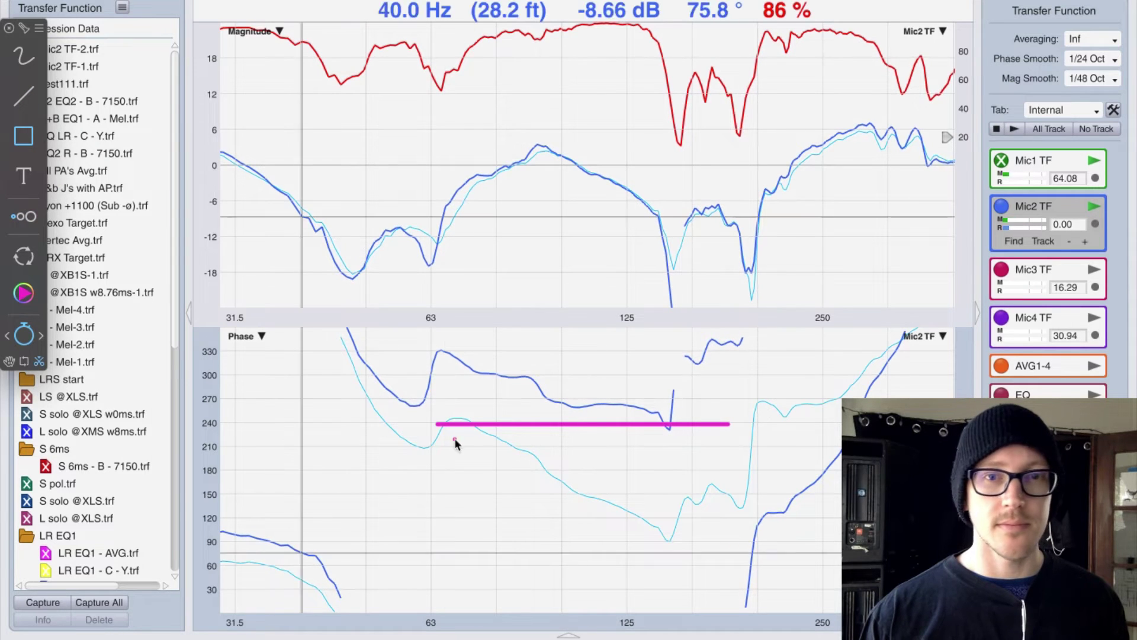
left_click(610, 424)
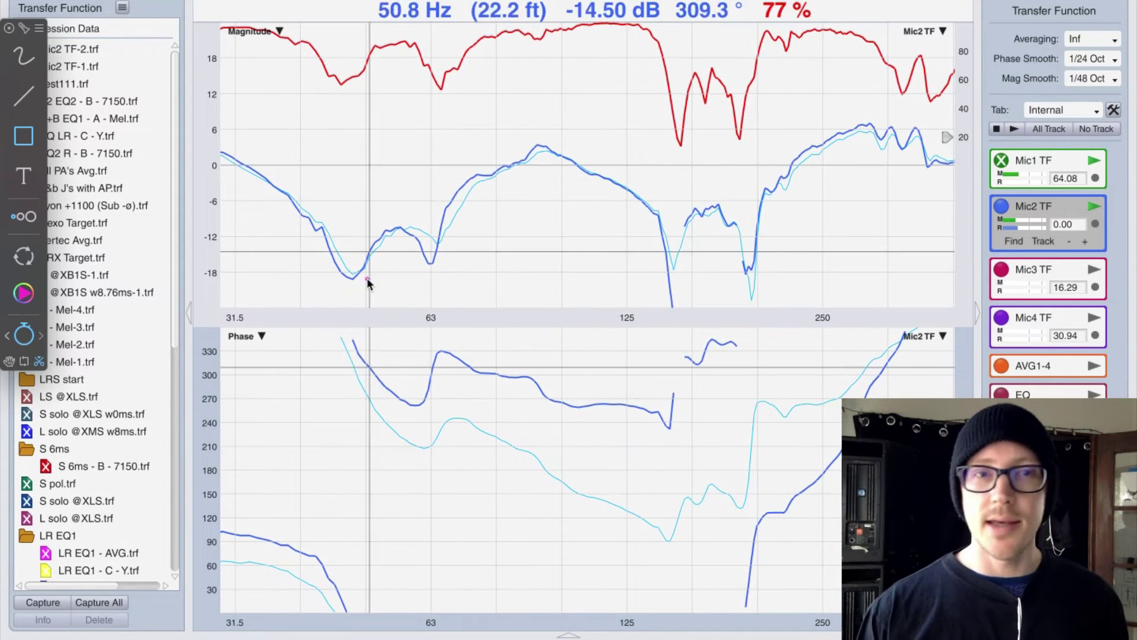
left_click(20, 98)
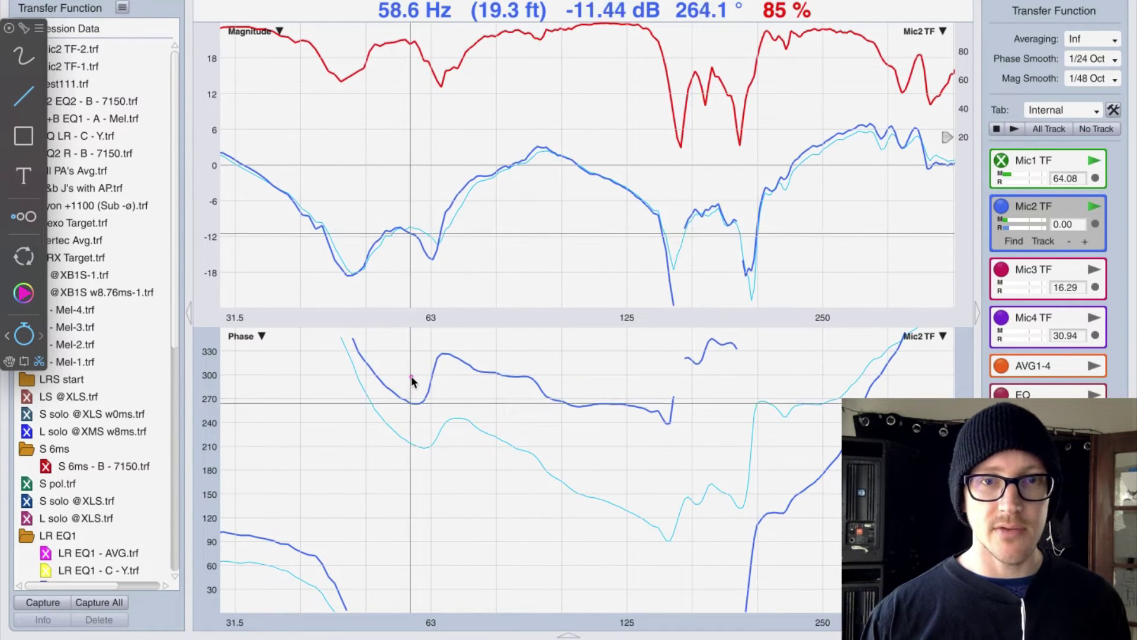
left_click_drag(429, 375, 887, 386)
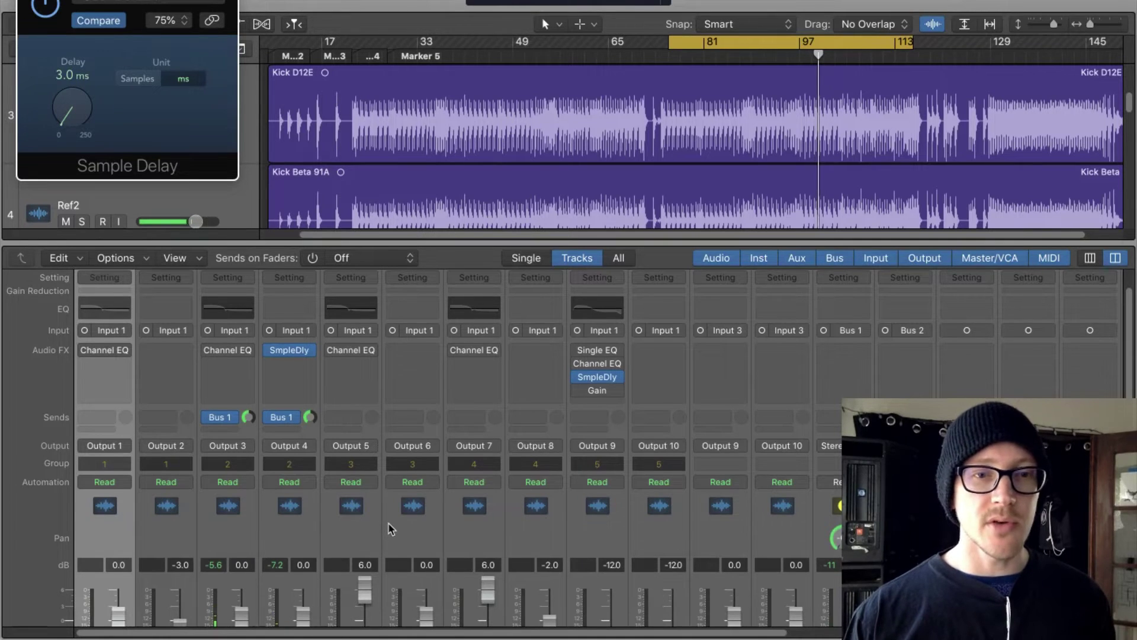
- Check the Mic2 and Ref2 channel levels in Logic Pro, bypass the Sample Delay on Ref2, and return to Smaart
scroll(390, 529, "down", 5)
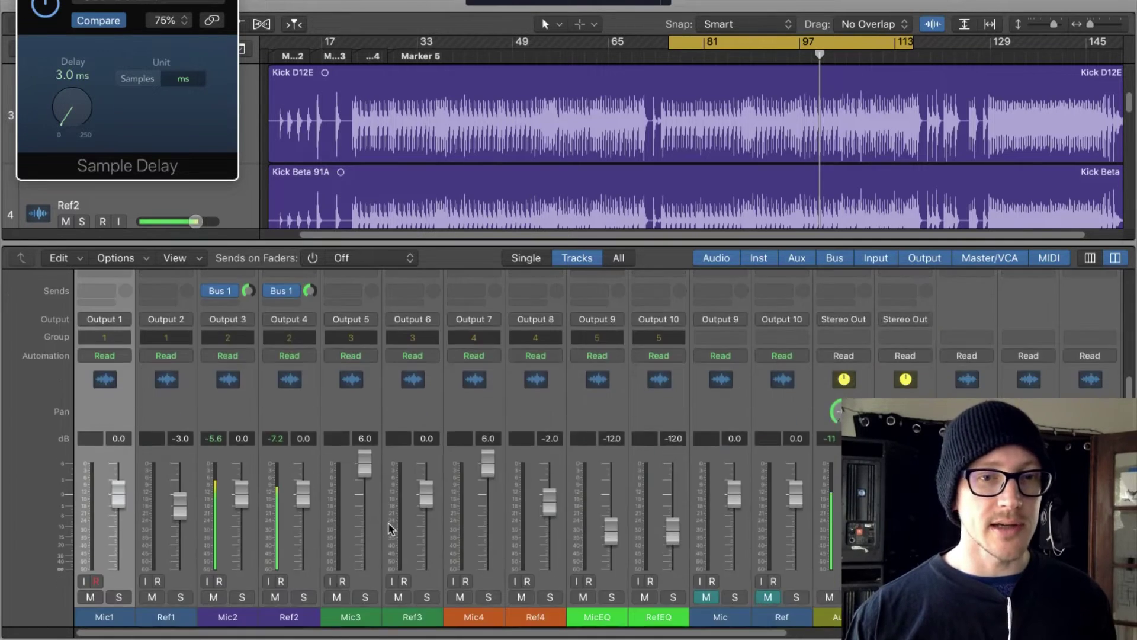
double_click(303, 439)
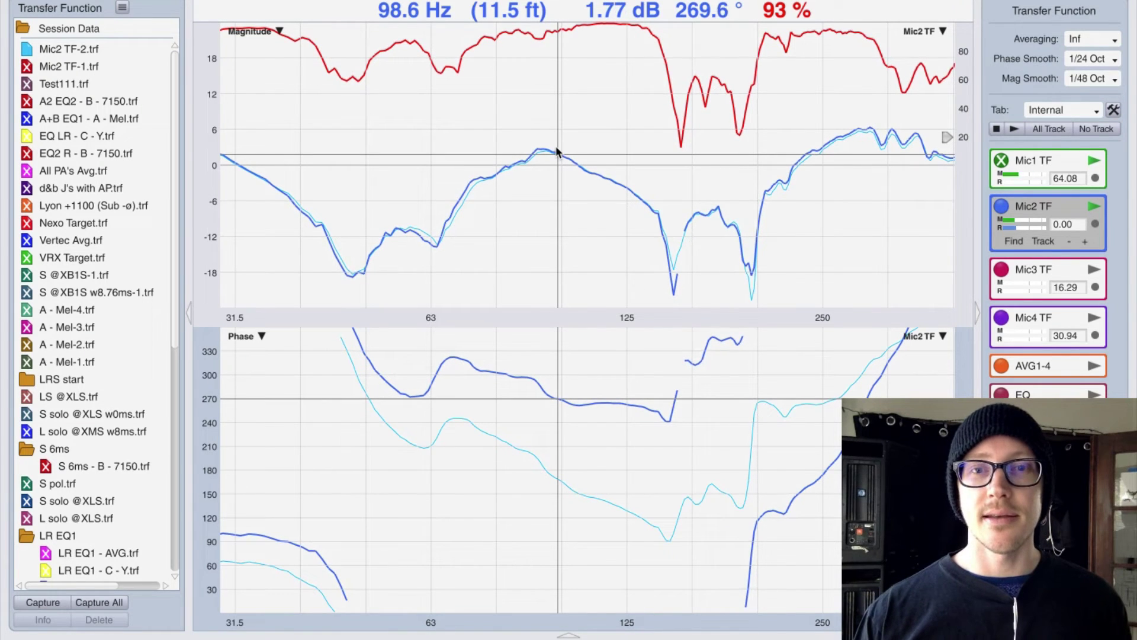
key("super+Tab")
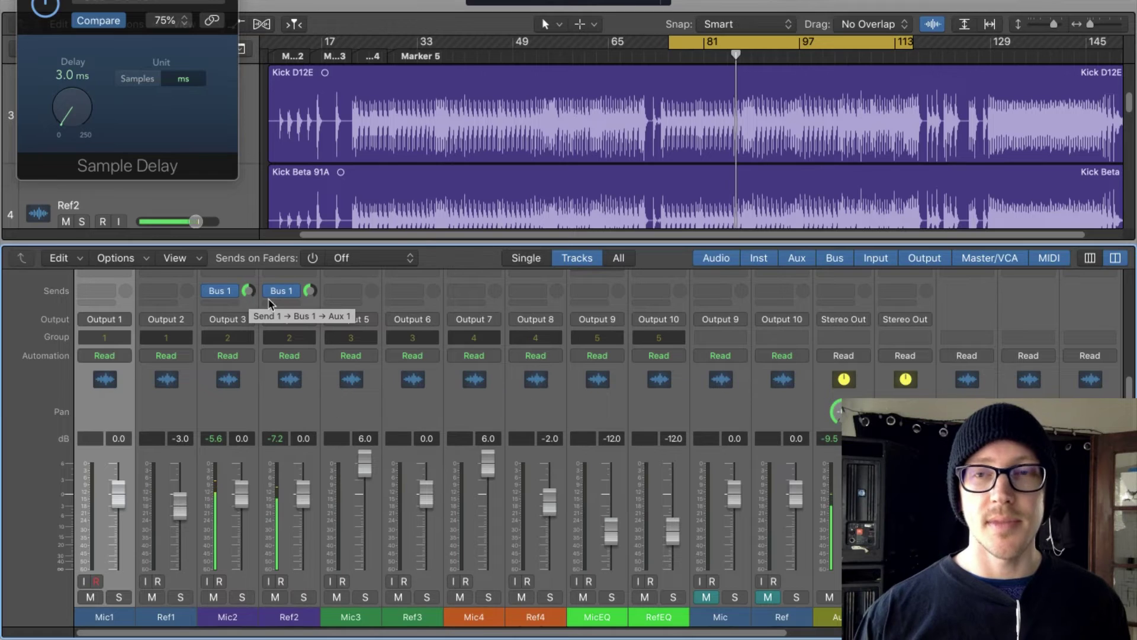
key("super+Tab")
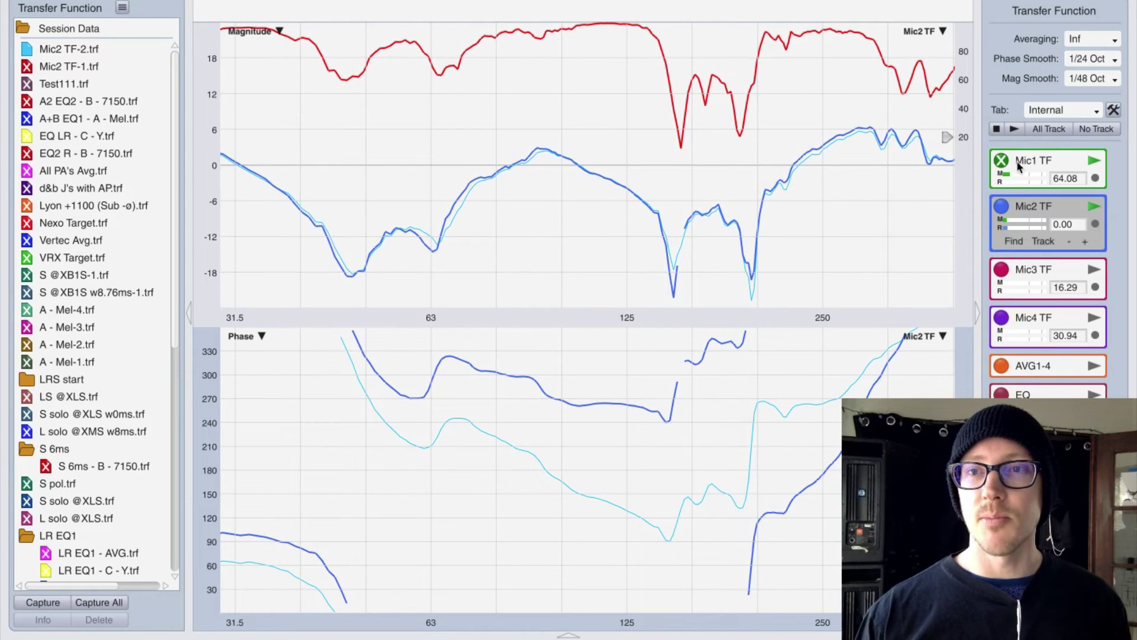
key("super+Tab")
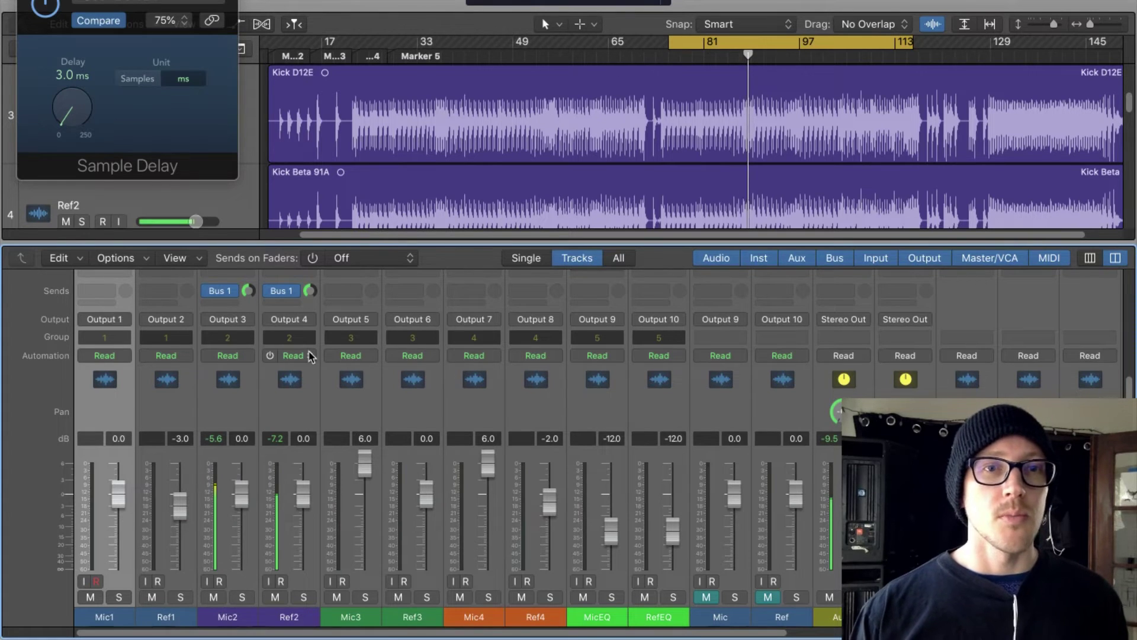
scroll(308, 356, "up", 5)
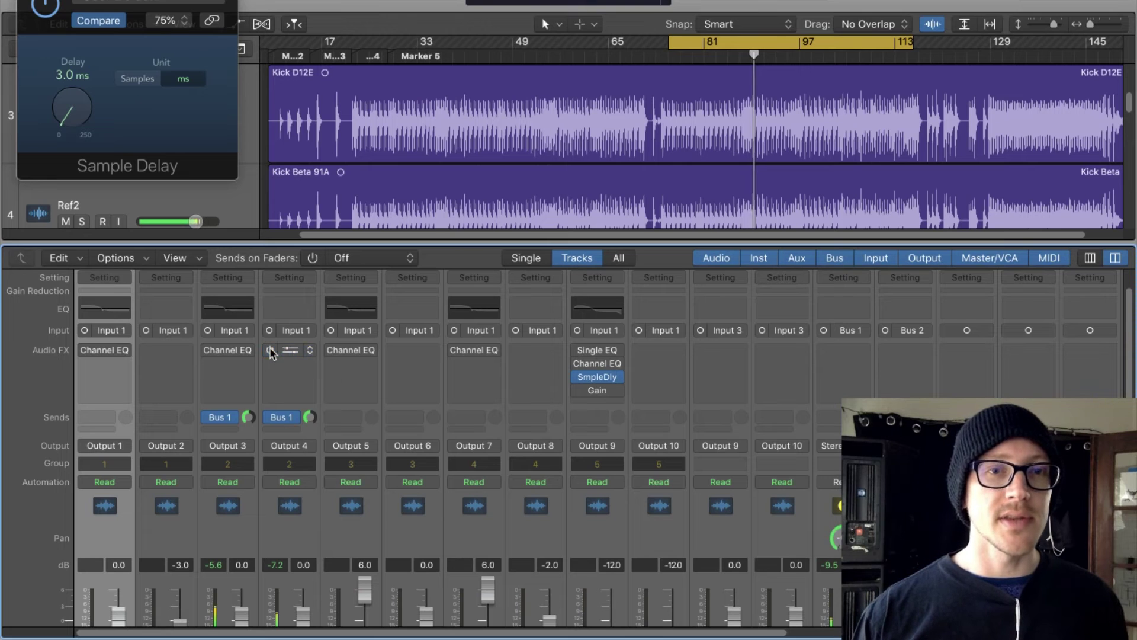
key("super+Tab")
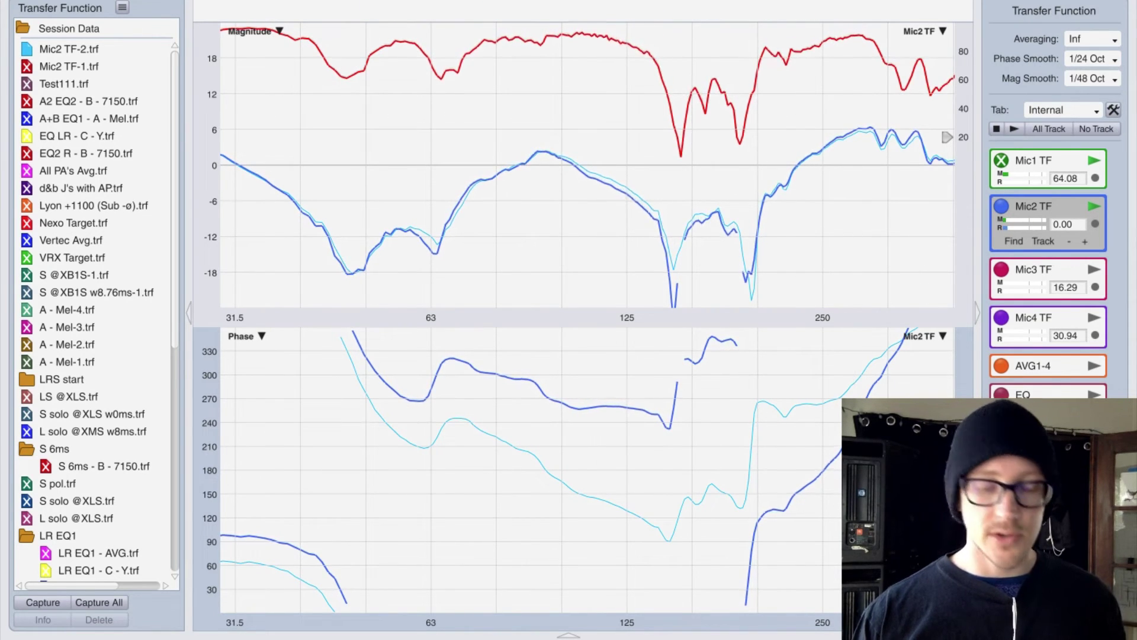
- Open the spectrum view, stop all running measurements, and run only Mic1 with averaging set to 5 Sec
key("s")
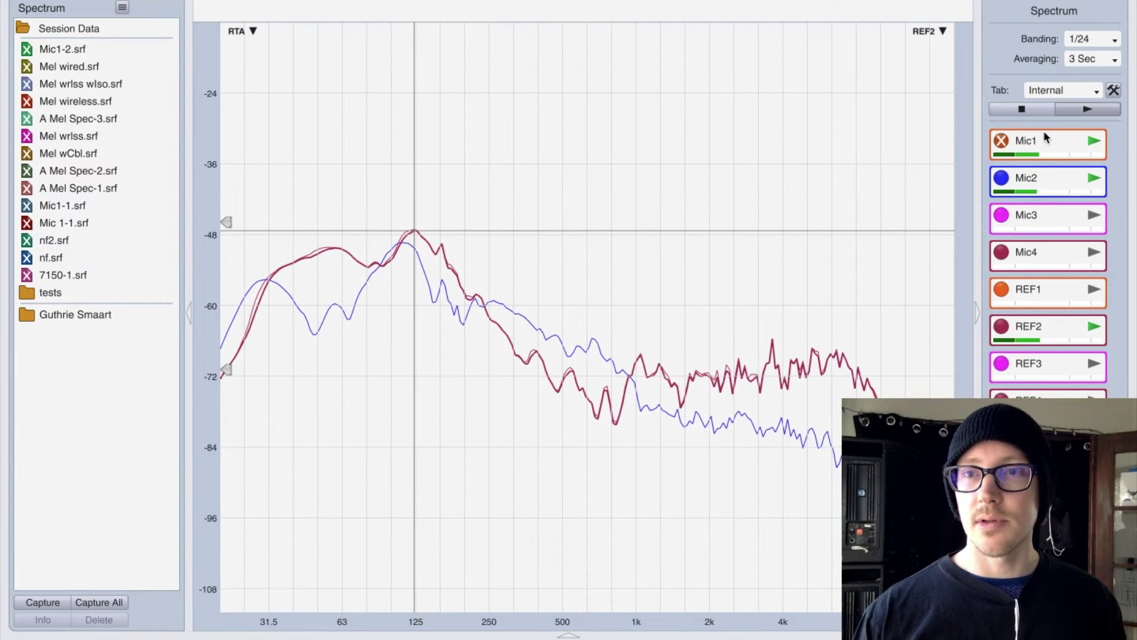
left_click(1040, 109)
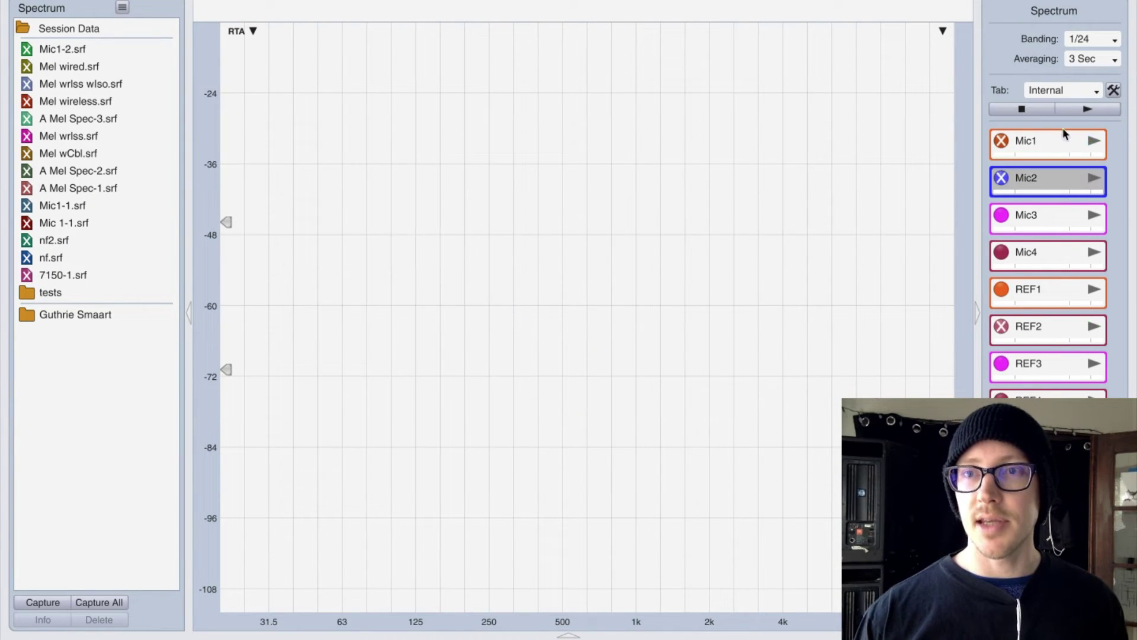
left_click(1093, 141)
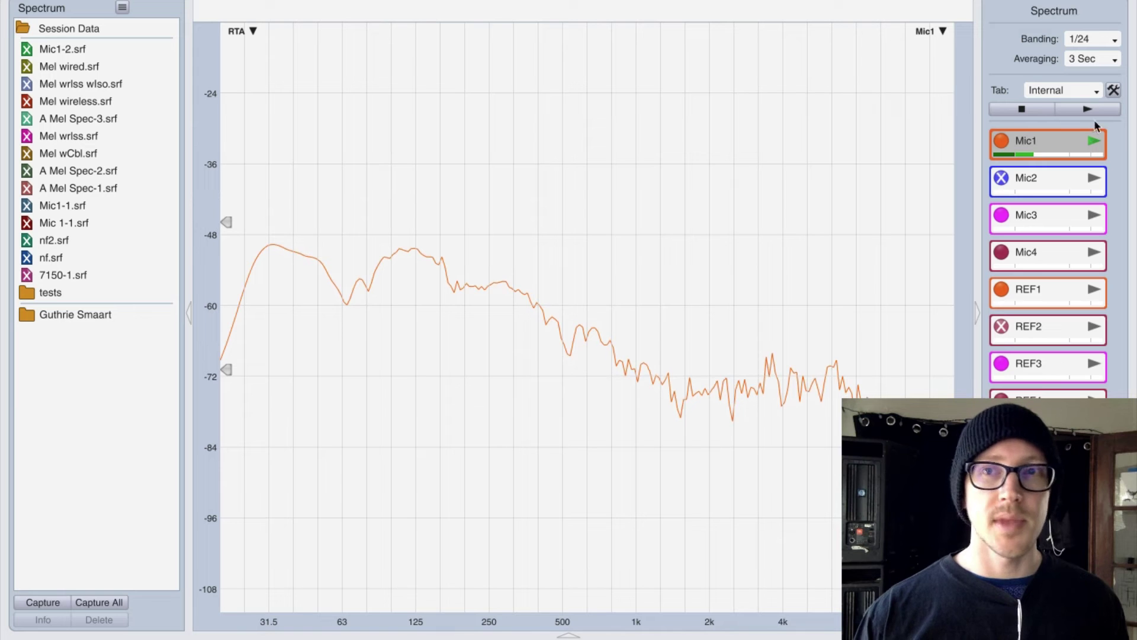
left_click(1111, 62)
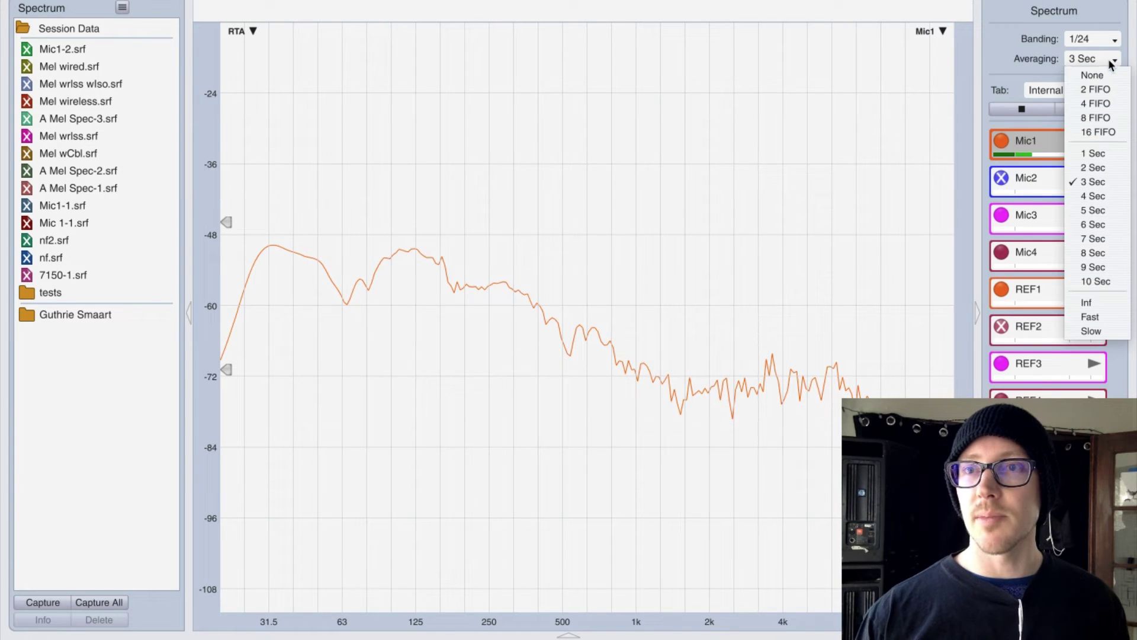
left_click(1094, 210)
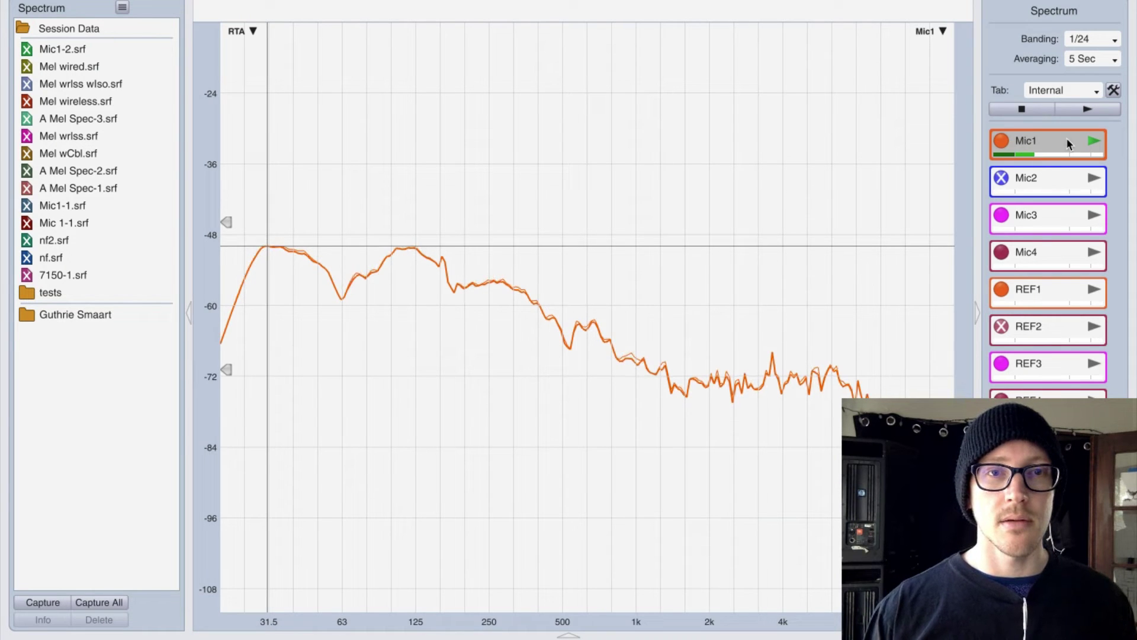
- Capture the Mic1 spectrum as a trace named No delay, and re-enable Ref2's Sample Delay in Logic Pro before returning to Smaart
key("space")
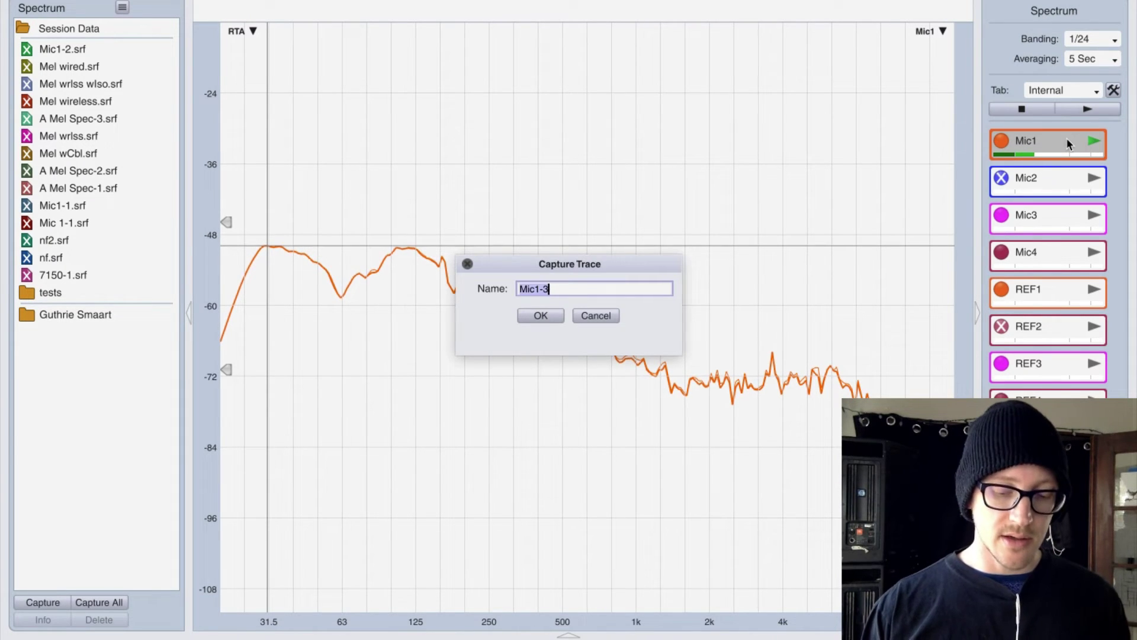
type("No delay")
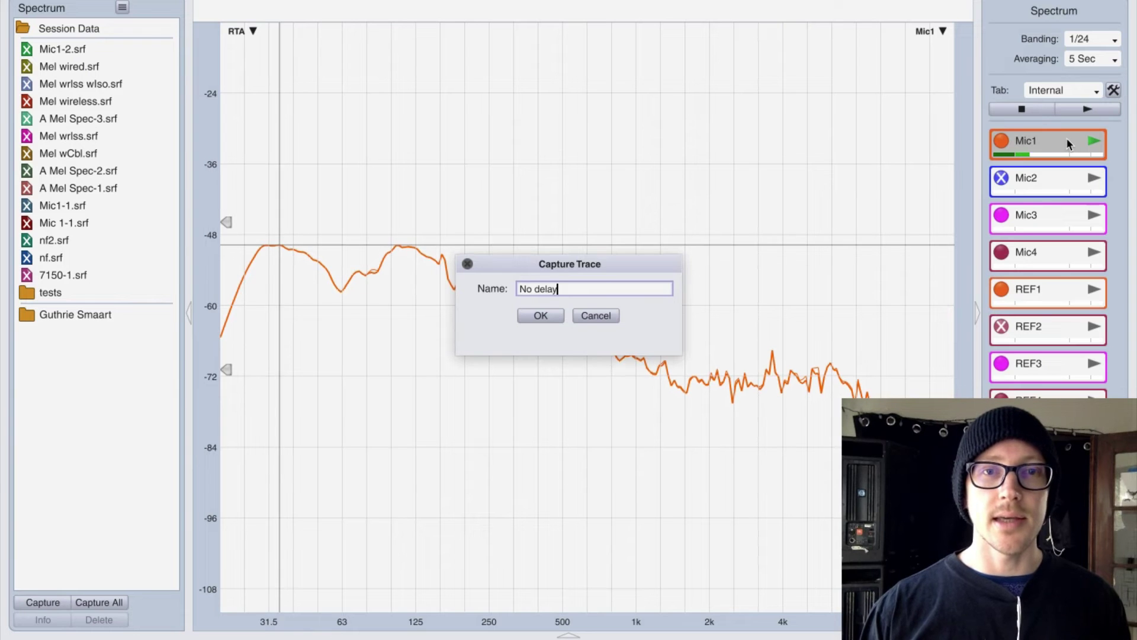
key("Return")
key("super+Tab")
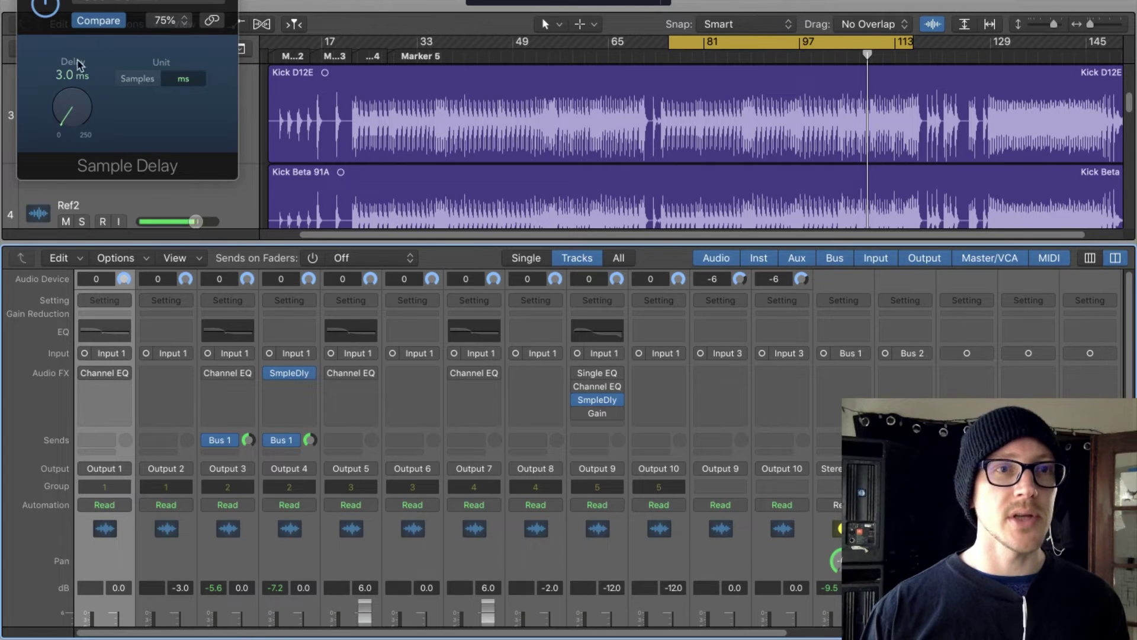
key("super+Tab")
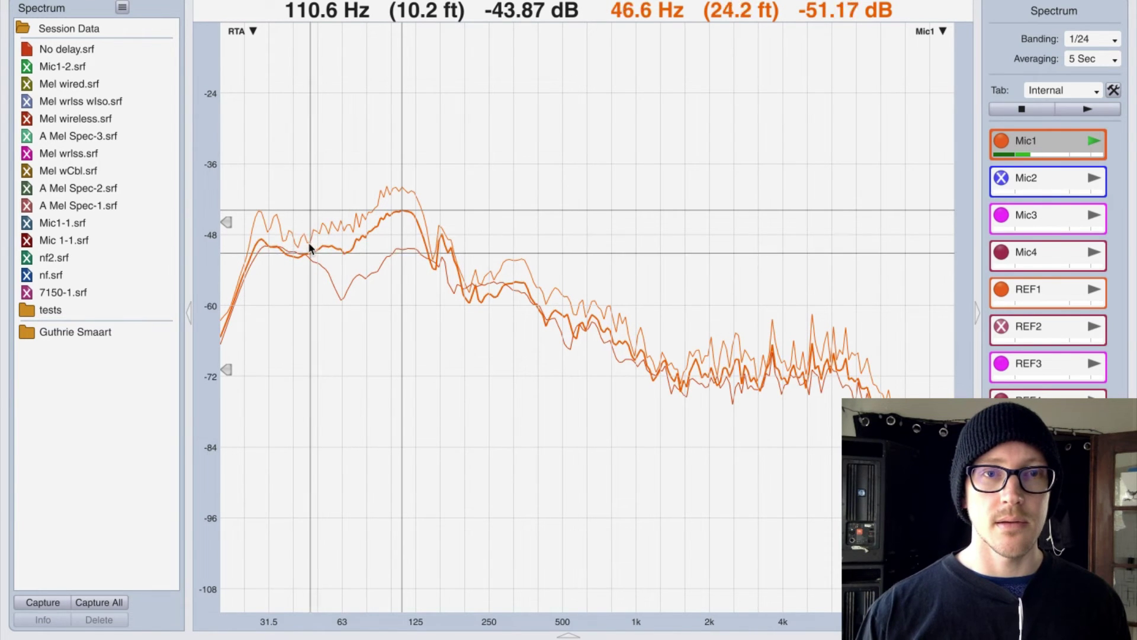
- Change the color of the captured No delay trace to blue and apply it
right_click(52, 48)
left_click(98, 69)
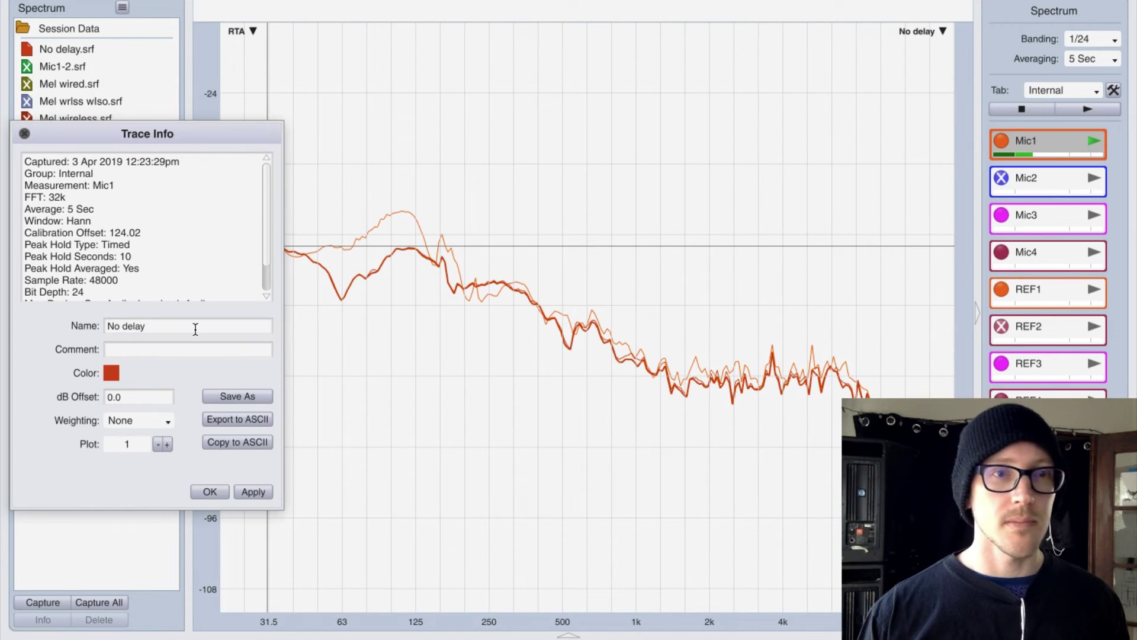
left_click(111, 373)
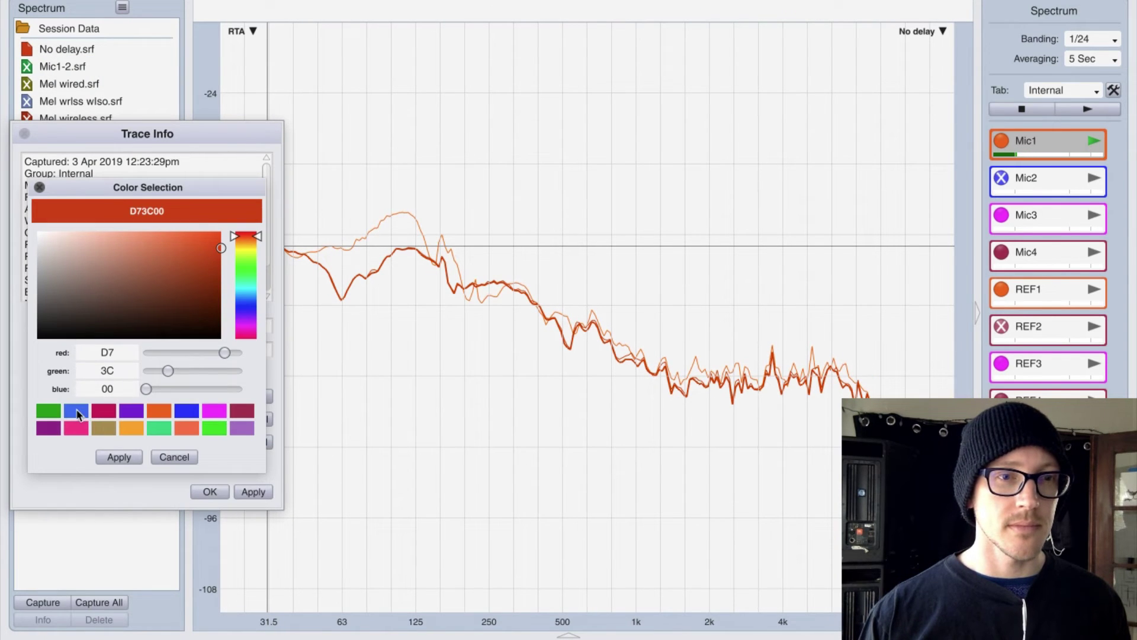
right_click(79, 415)
left_click(126, 428)
left_click(125, 456)
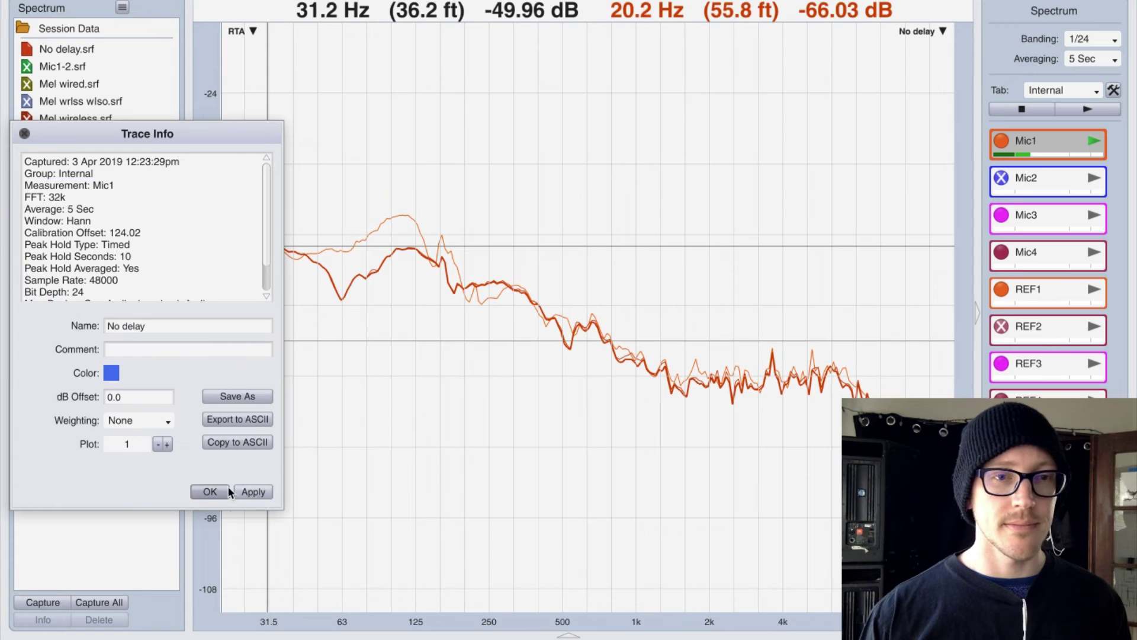
left_click(240, 492)
left_click(211, 491)
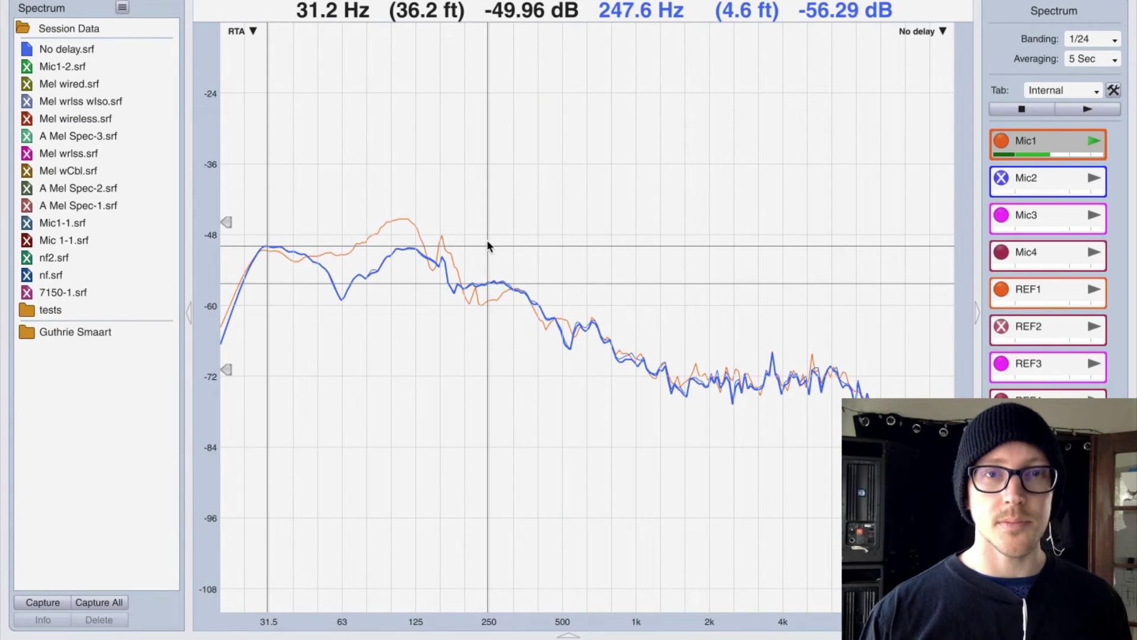
- Bring the live Mic1 spectrum to the front, mark the region from about 22 to 800 Hz, and return to the transfer function view
left_click(1058, 142)
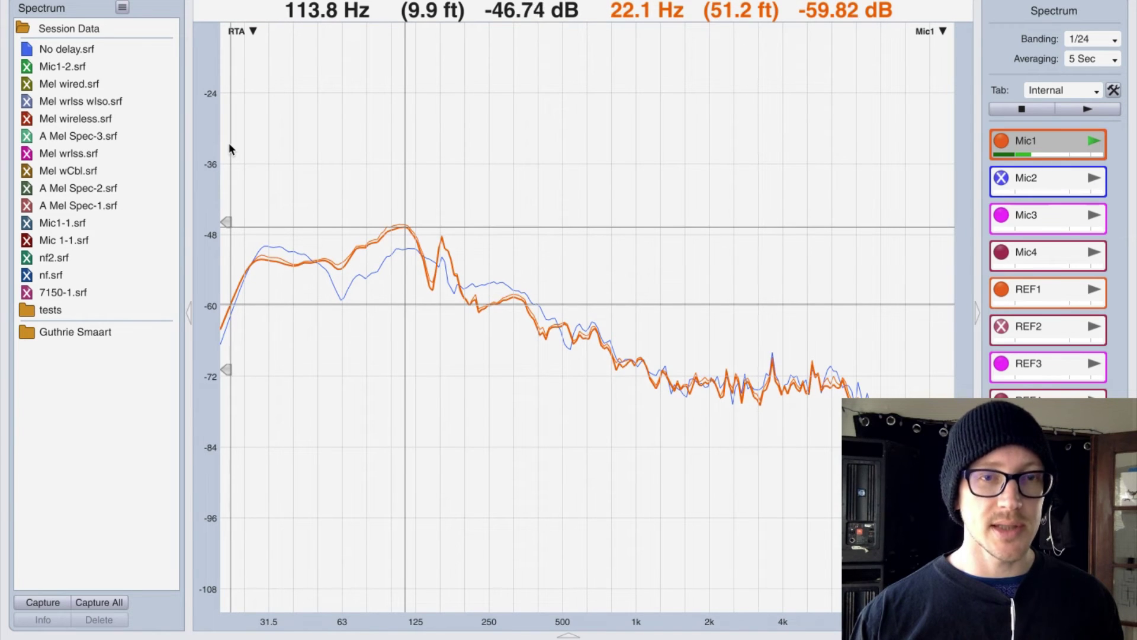
left_click_drag(229, 144, 613, 460)
left_click_drag(529, 567, 557, 578)
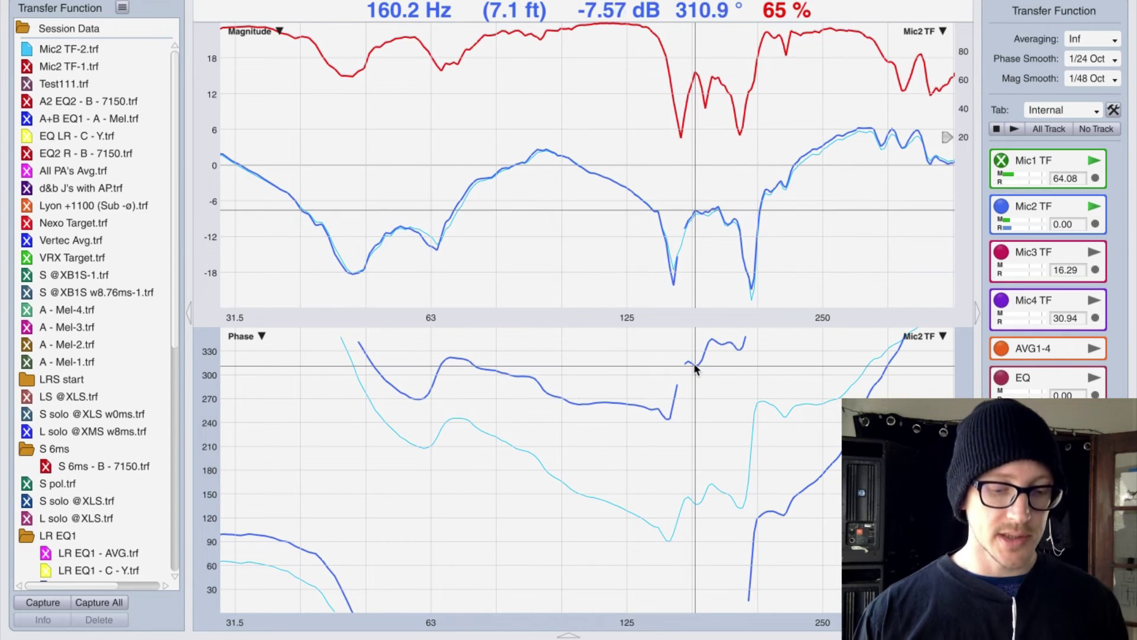
- Return to the spectrum view and compare the peak region around 117 Hz on the No delay trace and the live Mic1 trace
key("alt+s")
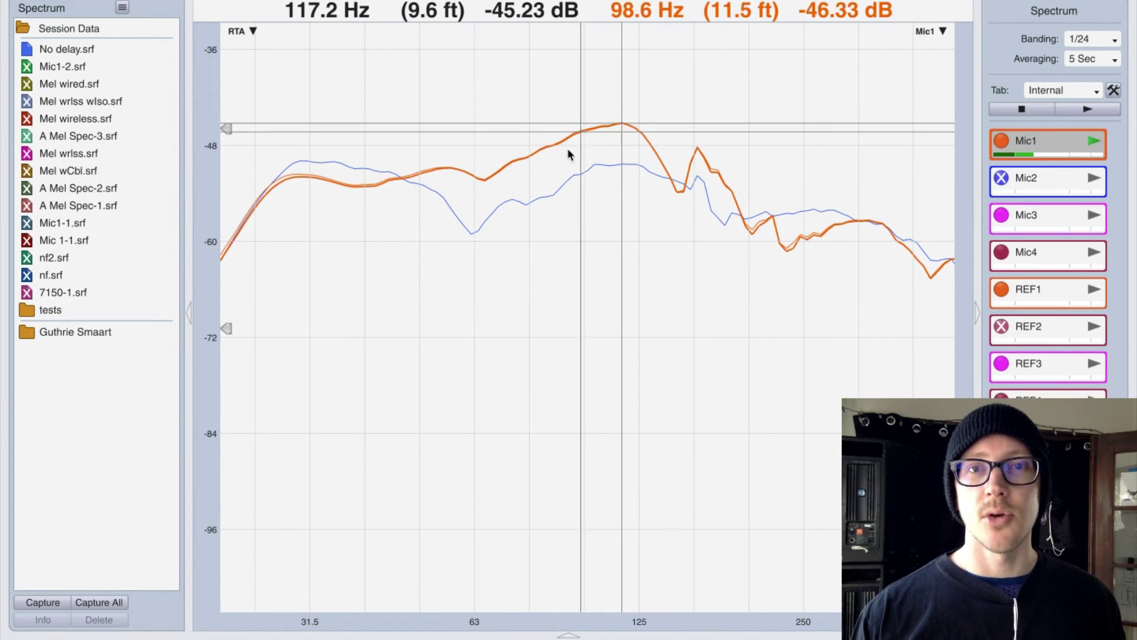
left_click(610, 145)
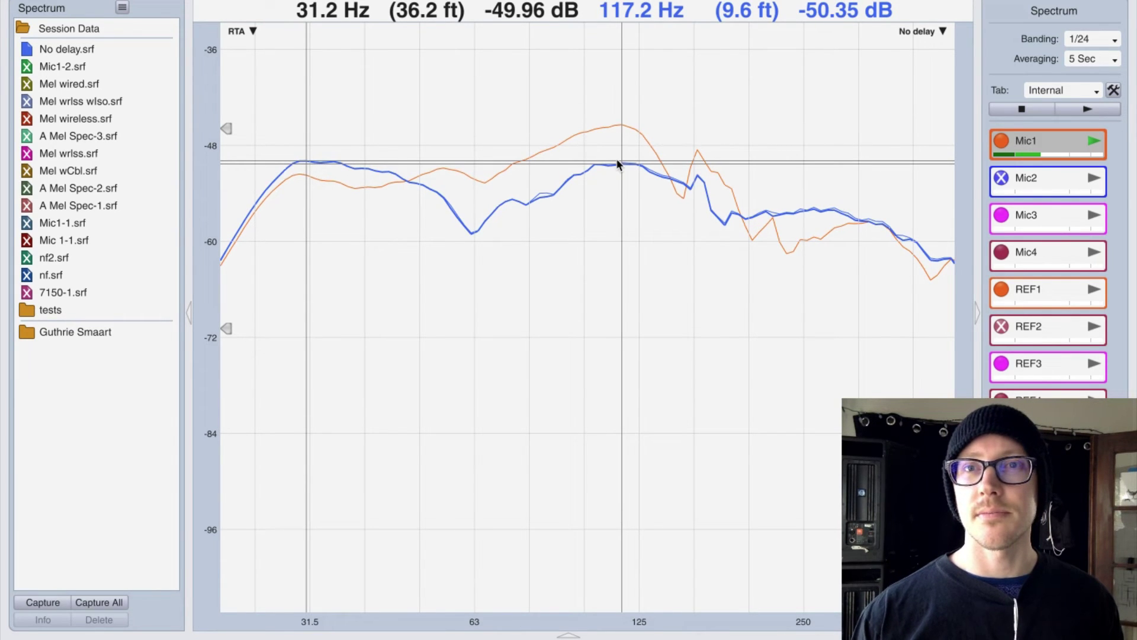
left_click(616, 158)
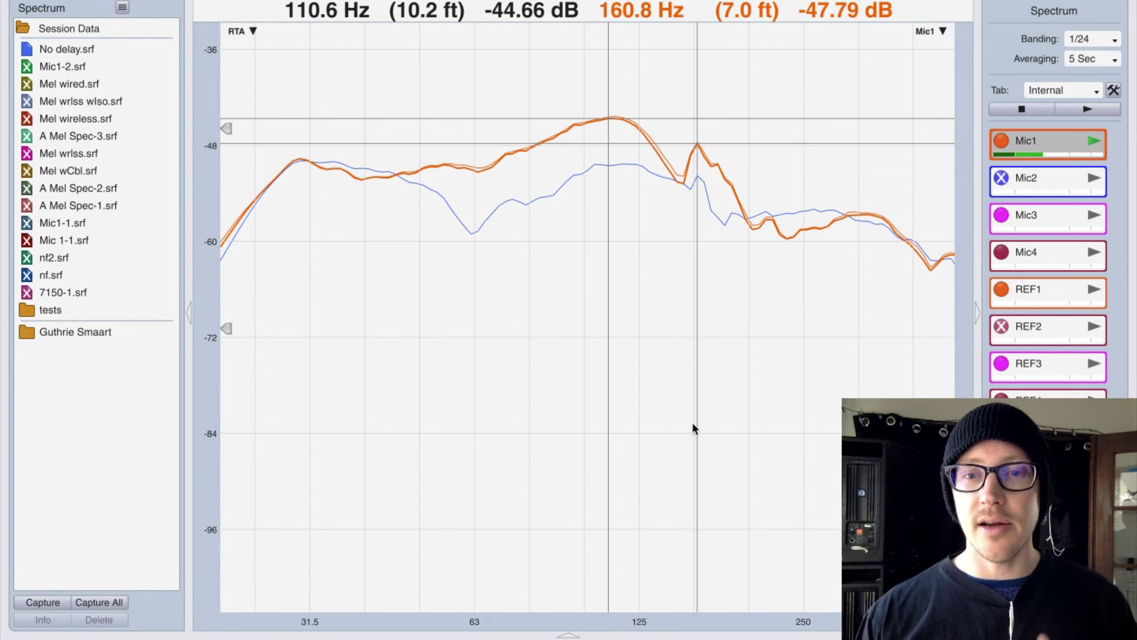
- Examine the live Mic1 spectrum against the No delay trace from the lowest frequencies to above 1 kHz
scroll(658, 444, "right", 10)
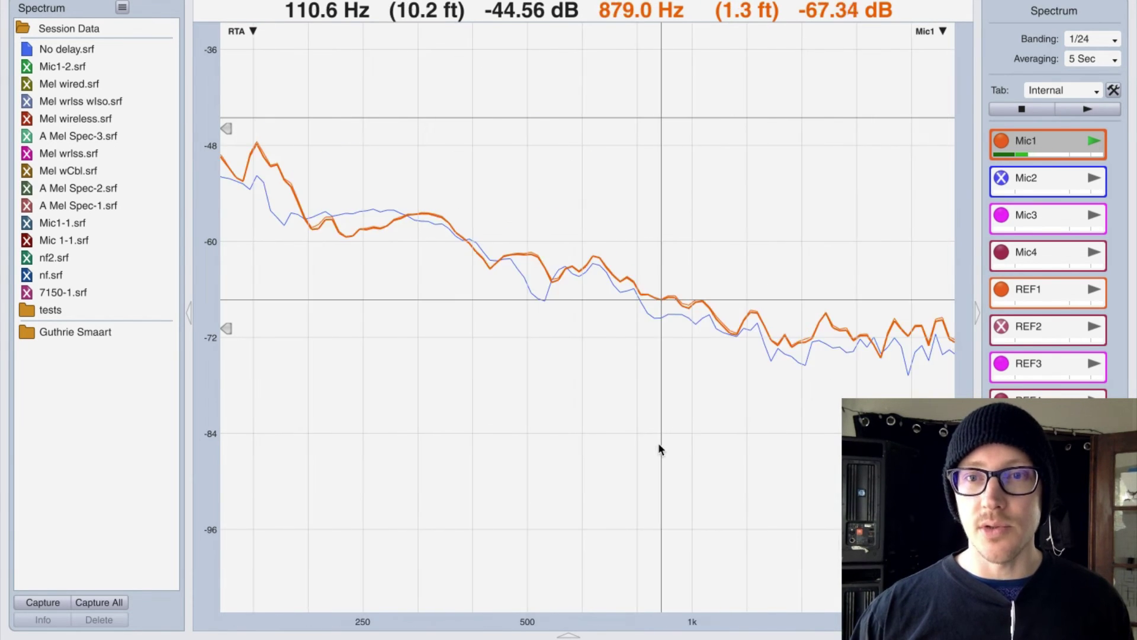
scroll(659, 444, "left", 4)
scroll(659, 443, "left", 3)
scroll(659, 443, "right", 5)
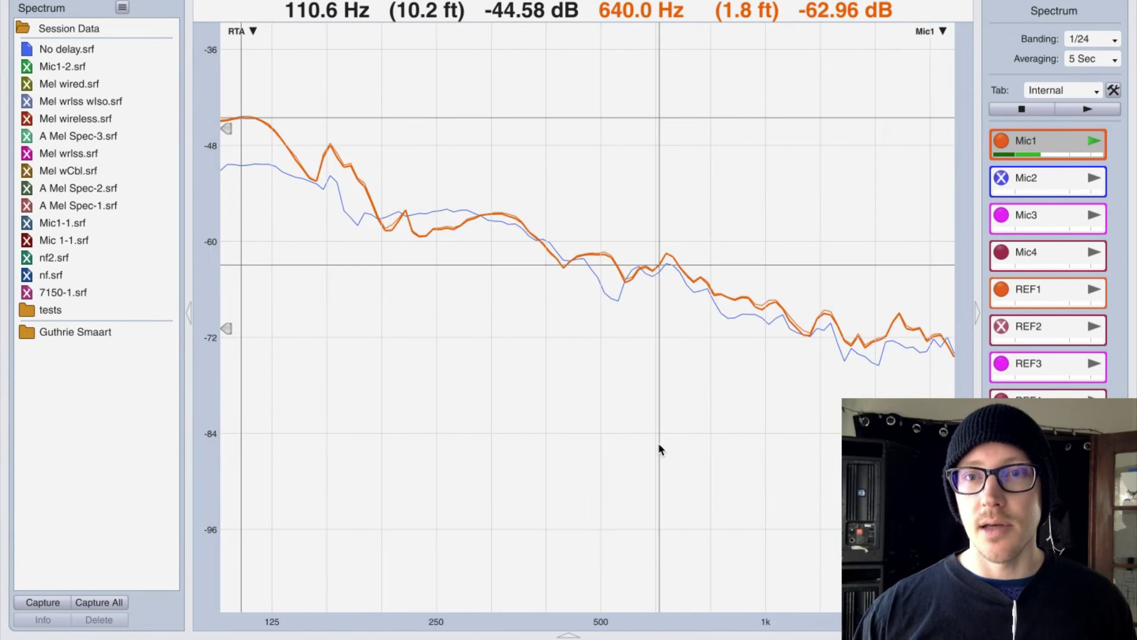
scroll(659, 443, "left", 8)
scroll(658, 442, "left", 8)
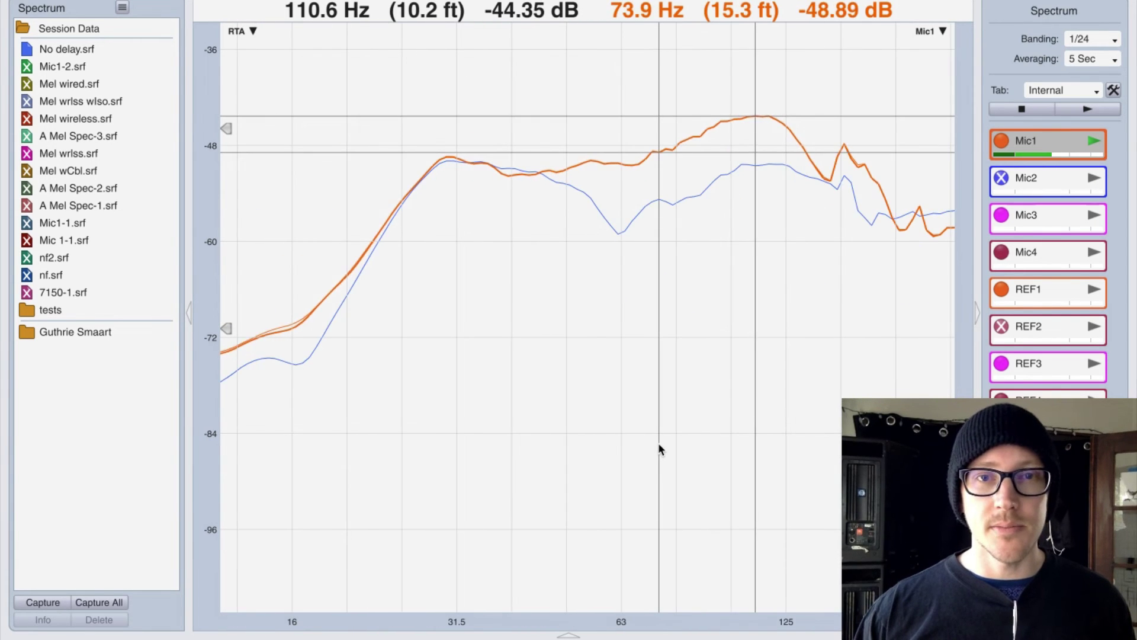
scroll(658, 442, "right", 6)
scroll(658, 449, "left", 4)
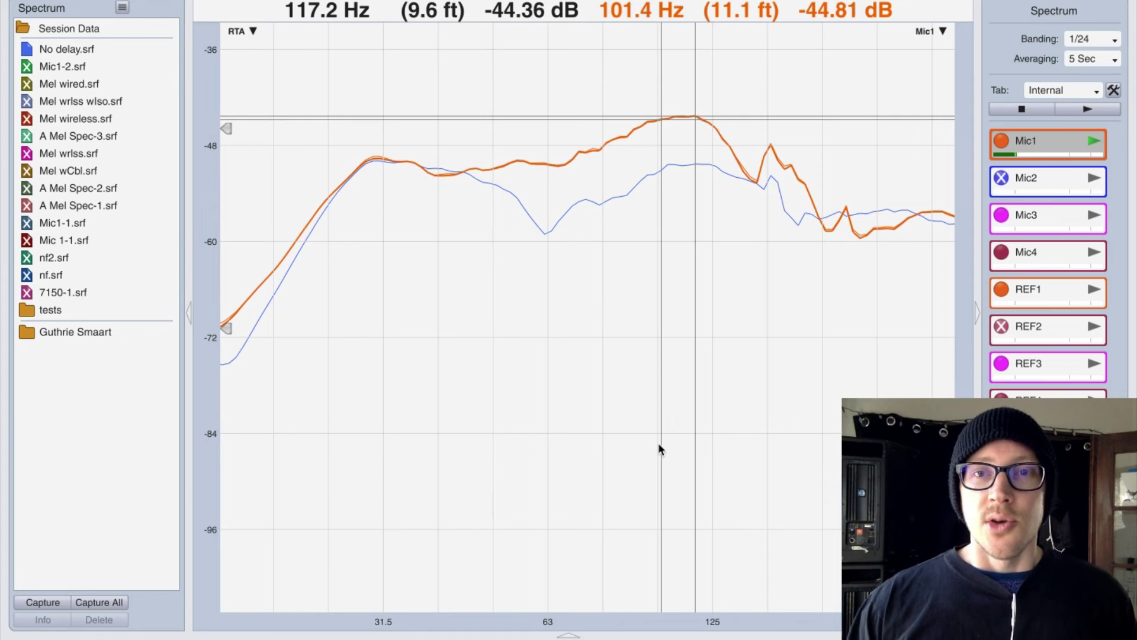